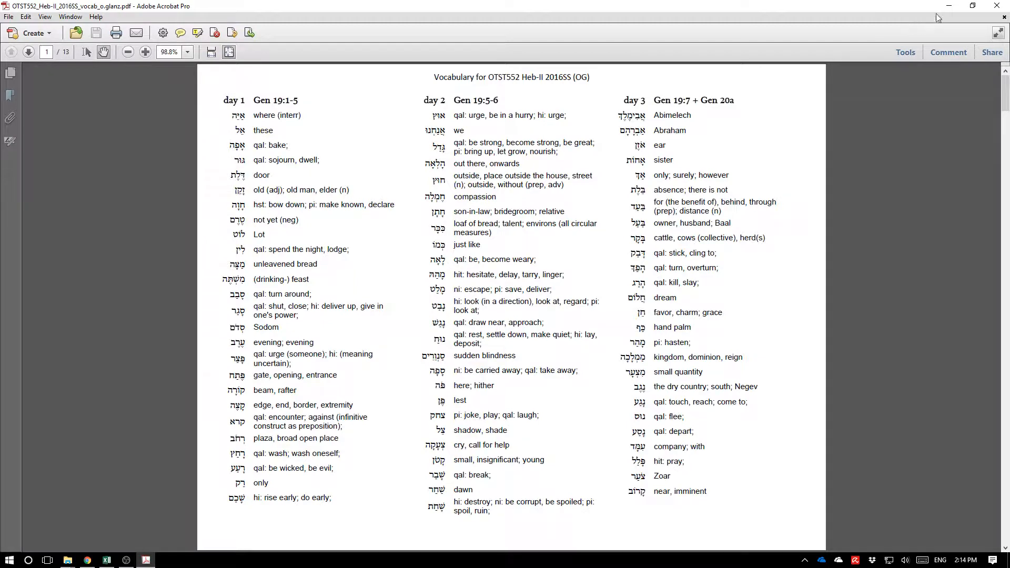
Switch from the PDF vocabulary list to the enriched Hebrew lexicon spreadsheet and inspect several of its entries.
left_click(949, 6)
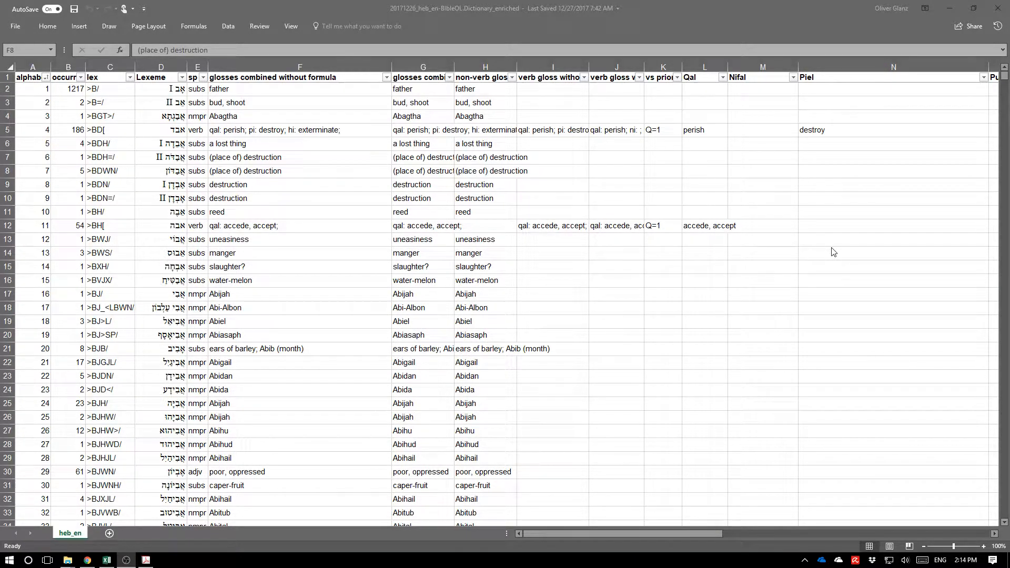
left_click(378, 250)
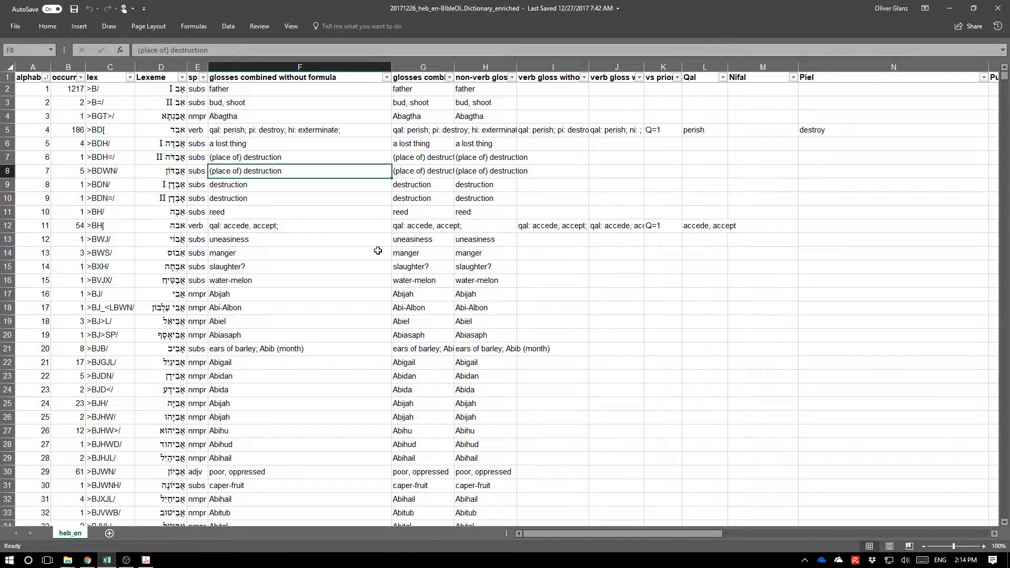
left_click(158, 158)
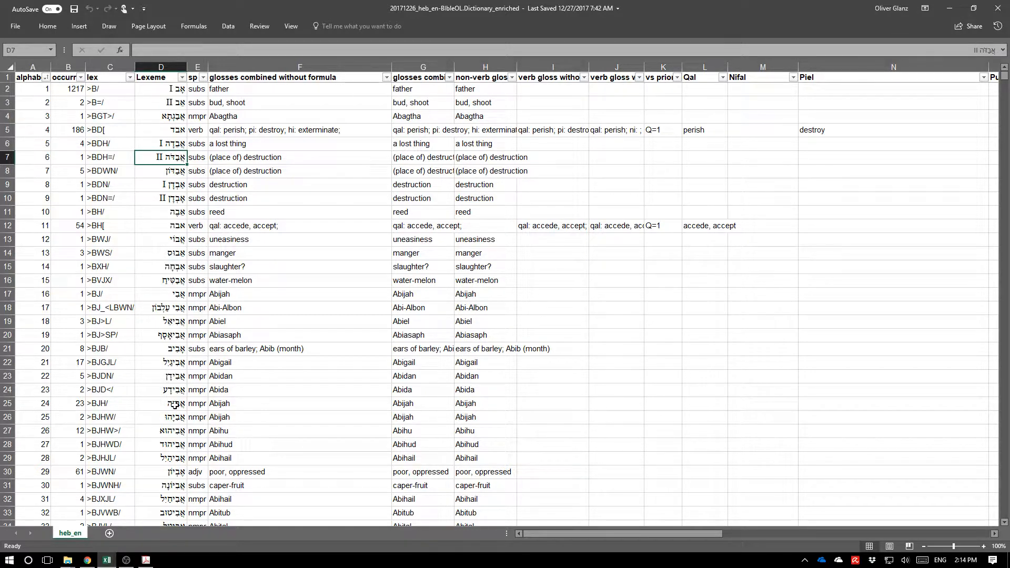
left_click(174, 404)
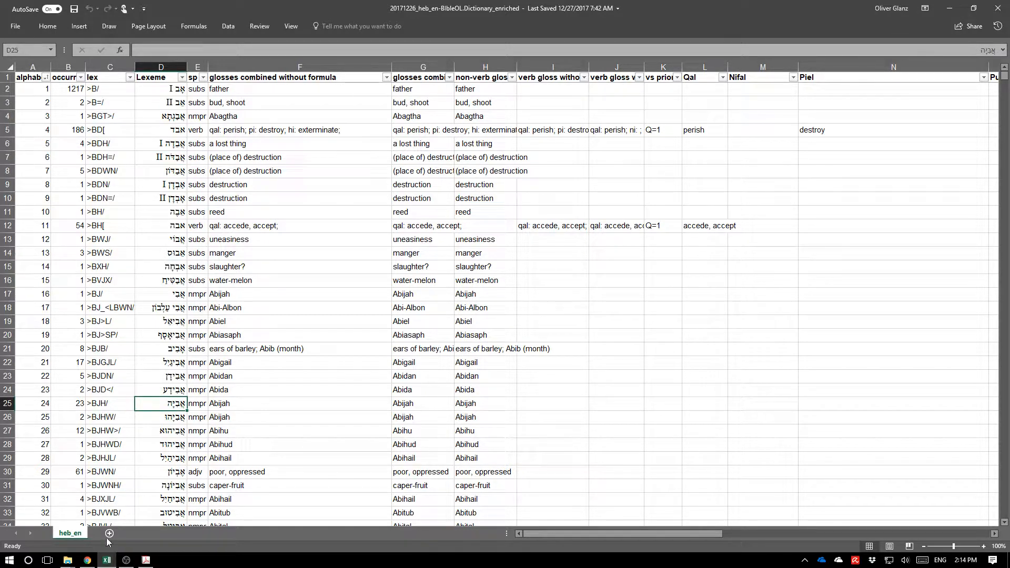
Open a new browser tab and go to the Bible Online Learner site at bibleol.3bmoodle.dk.
left_click(90, 560)
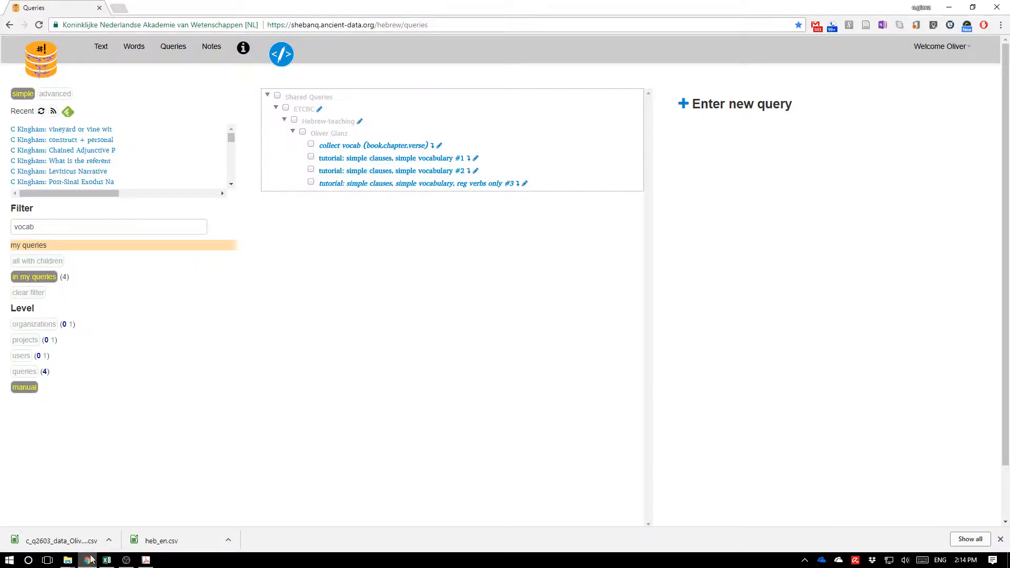
left_click(120, 9)
type("bibleol.3bmoodle.dk")
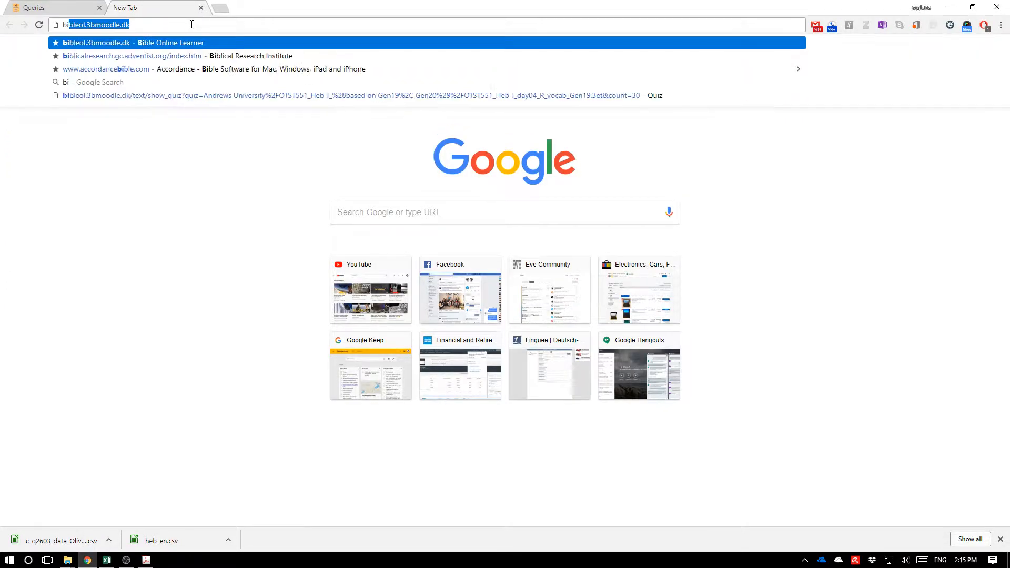
key("Return")
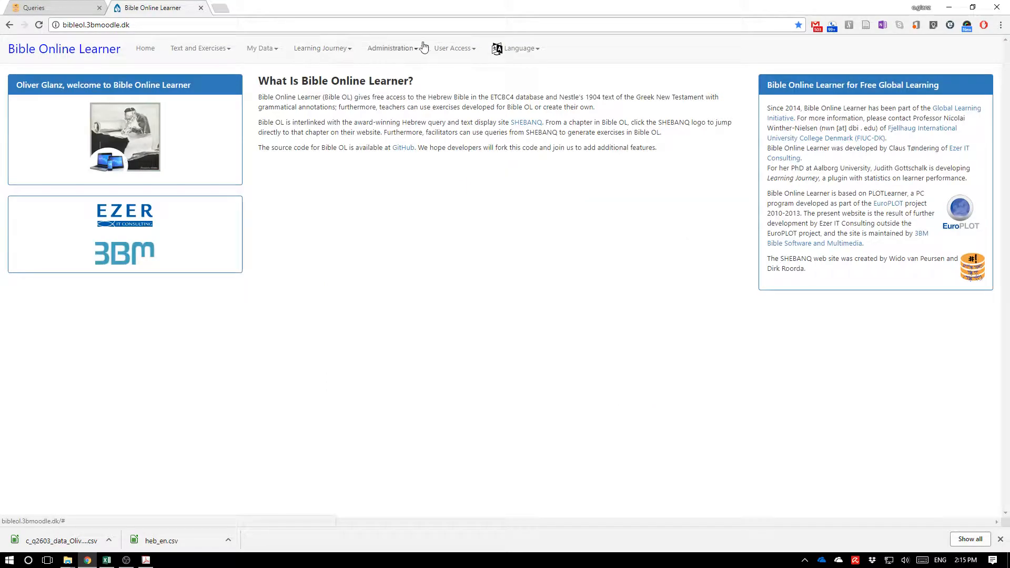
Open the Download Lexicon page from the site's administration options.
left_click(453, 49)
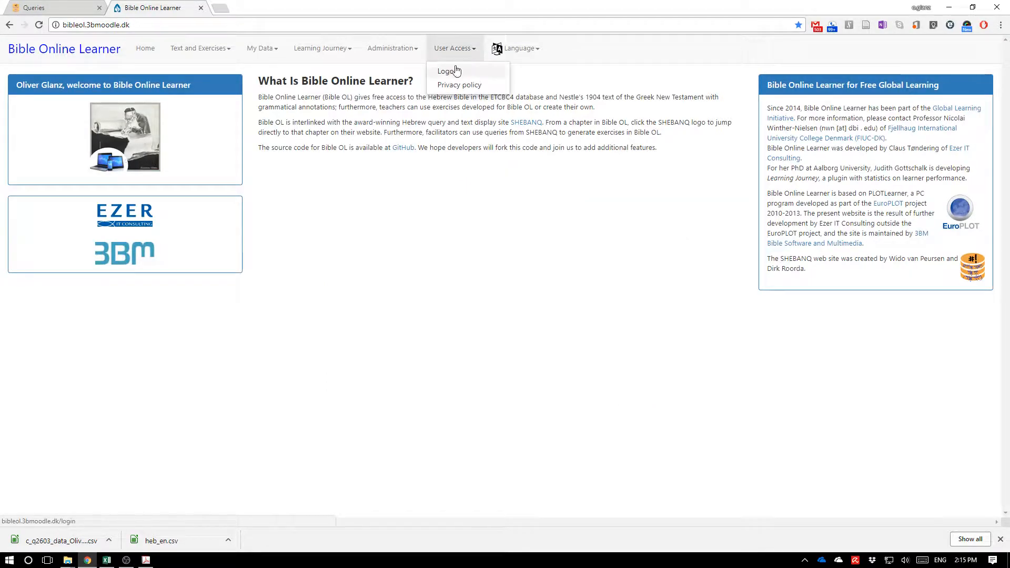
left_click(394, 73)
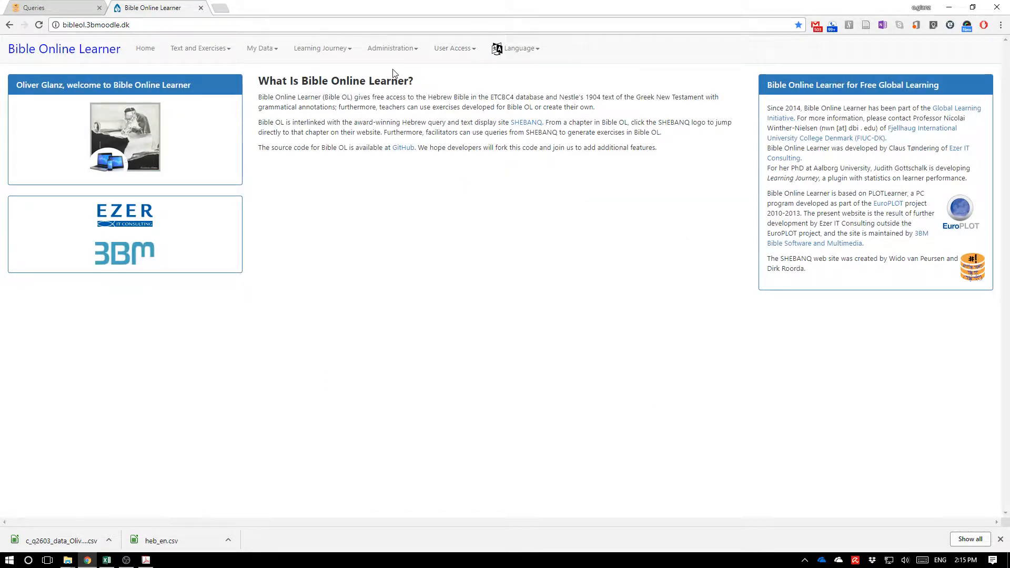
left_click(396, 49)
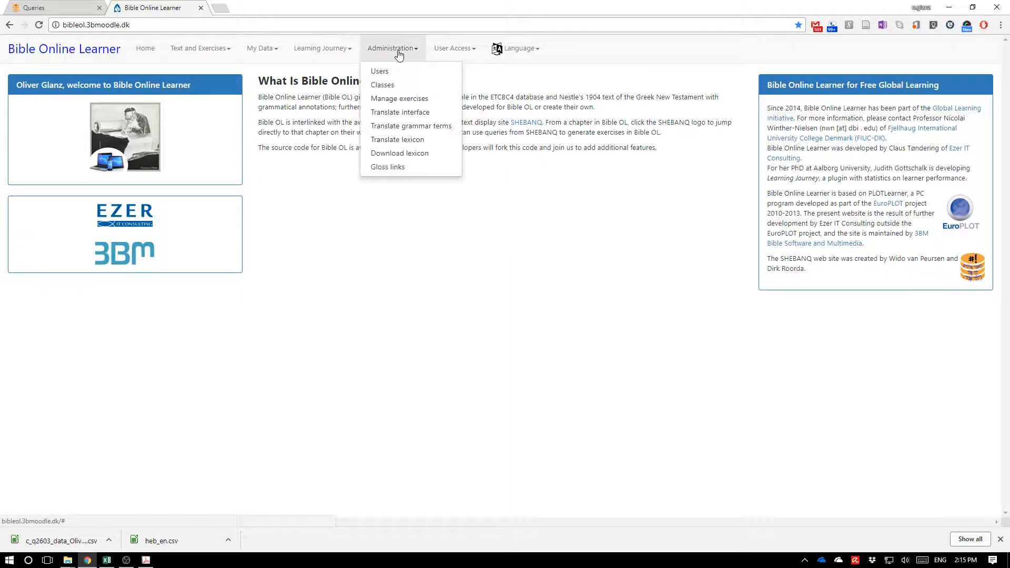
left_click(404, 154)
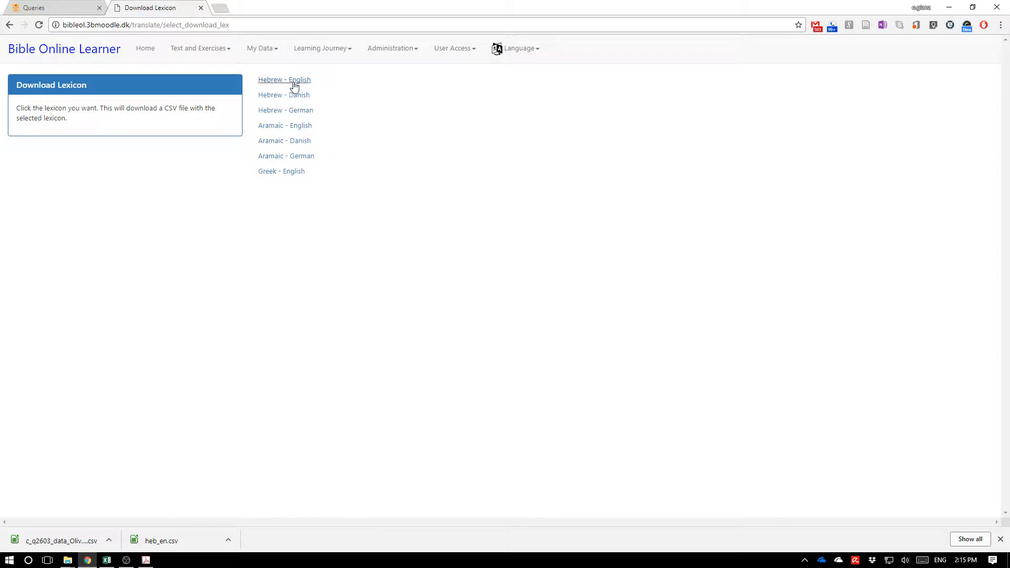
Download the Hebrew - English lexicon CSV and open it, accepting the default text import settings.
left_click(312, 111)
left_click(276, 84)
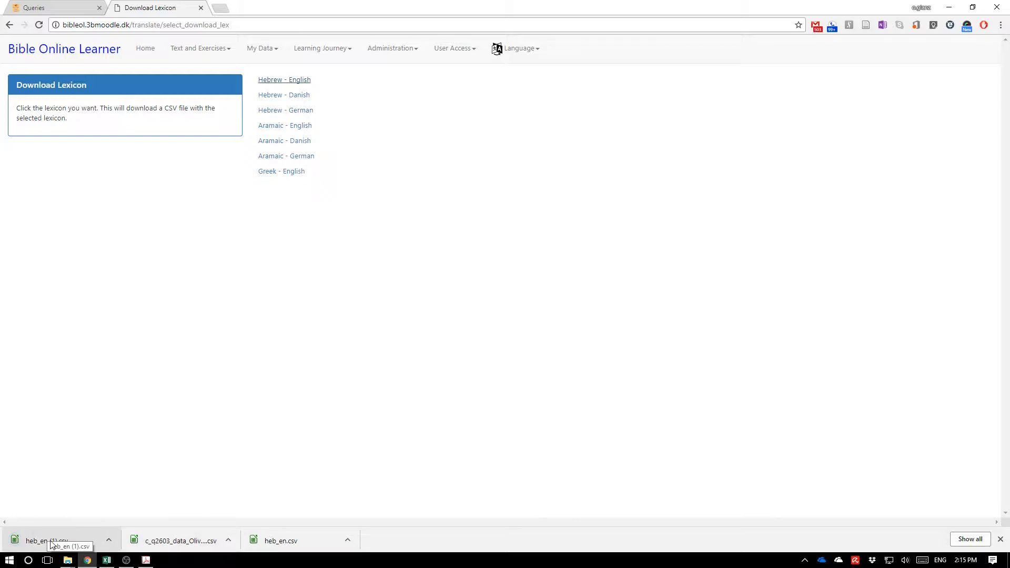
left_click(46, 545)
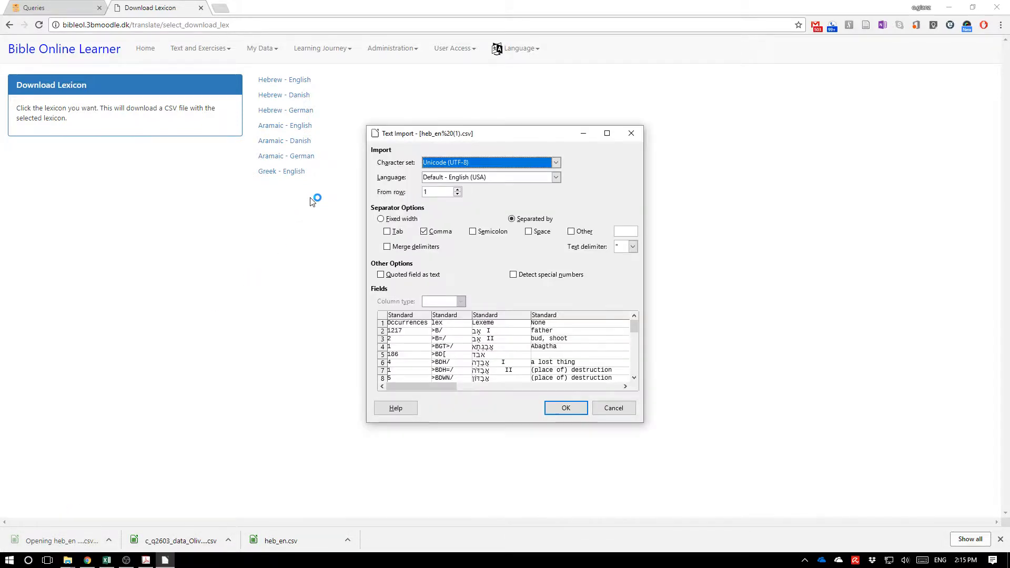
left_click(580, 410)
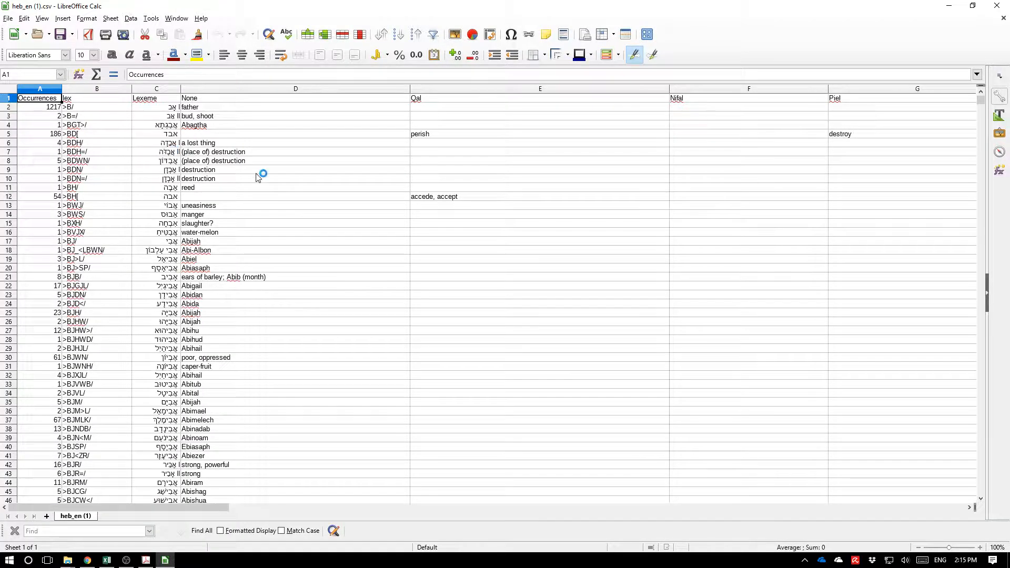
Close the downloaded lexicon and examine the rows and columns of the enriched Hebrew lexicon spreadsheet.
left_click(997, 6)
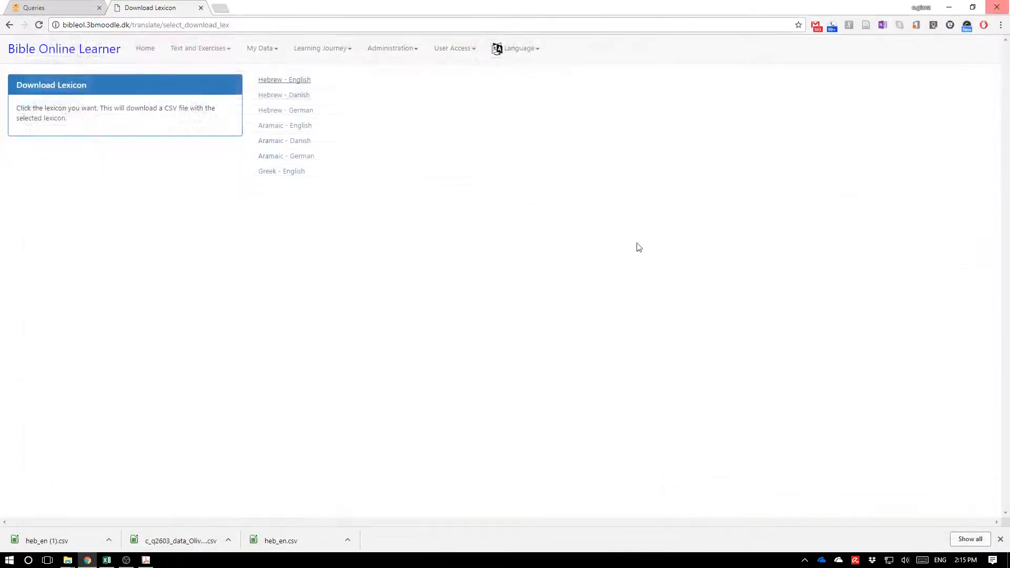
left_click(107, 561)
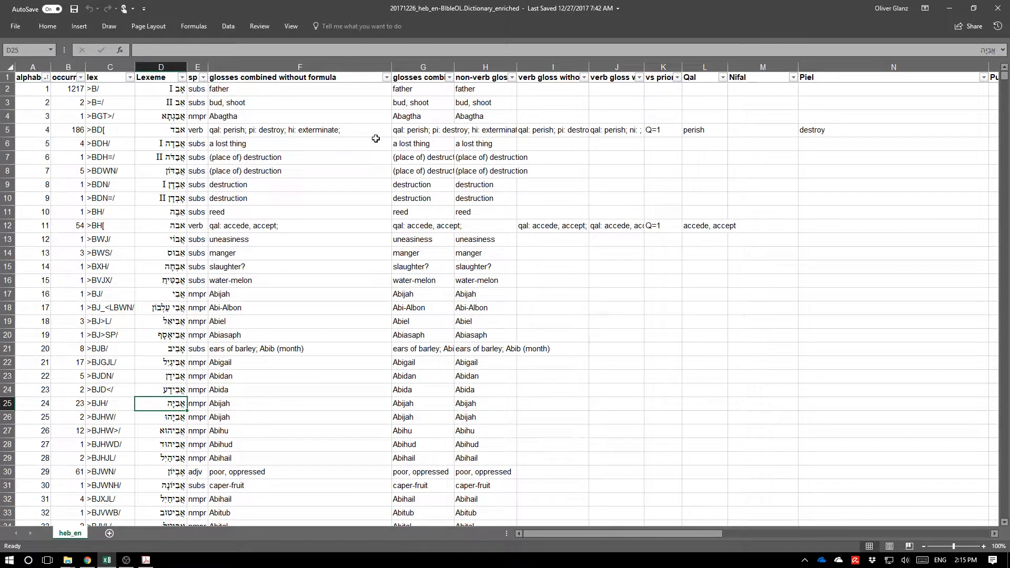
left_click(241, 238)
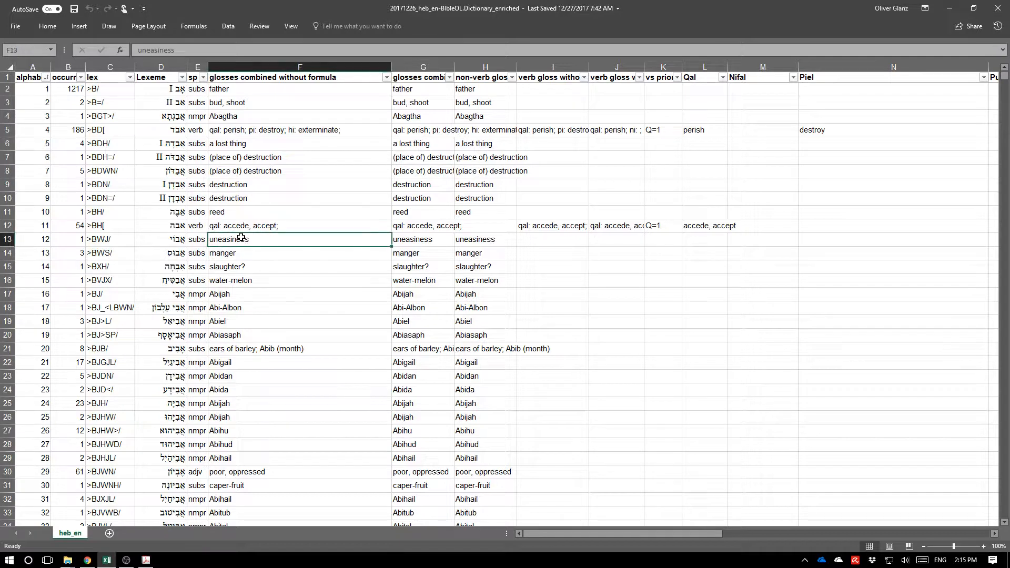
left_click_drag(31, 88, 612, 456)
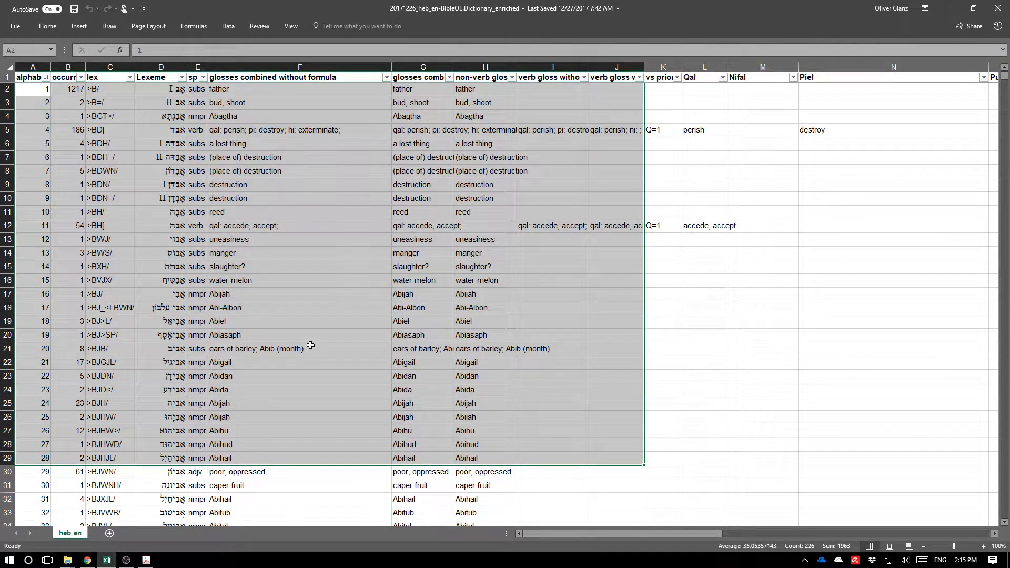
left_click(310, 347)
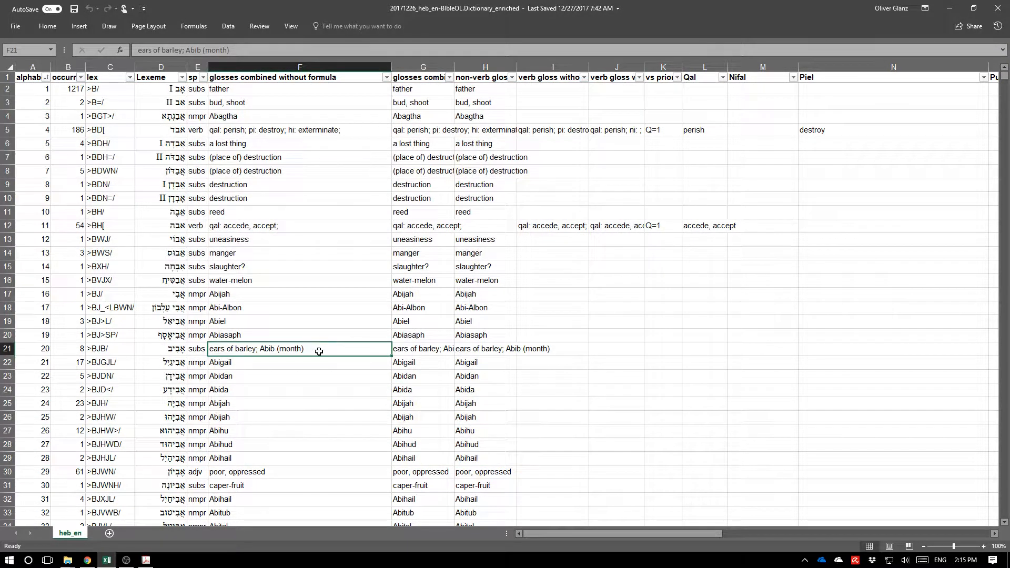
left_click(181, 208)
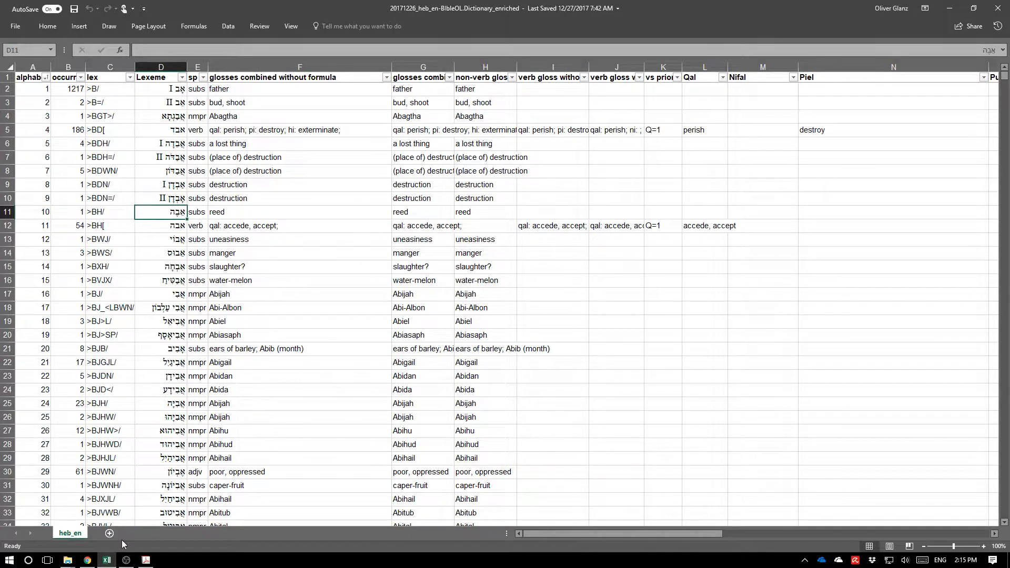
Return to the SHEBANQ queries tab and open the 'collect vocab (book.chapter.verse)' query.
left_click(86, 560)
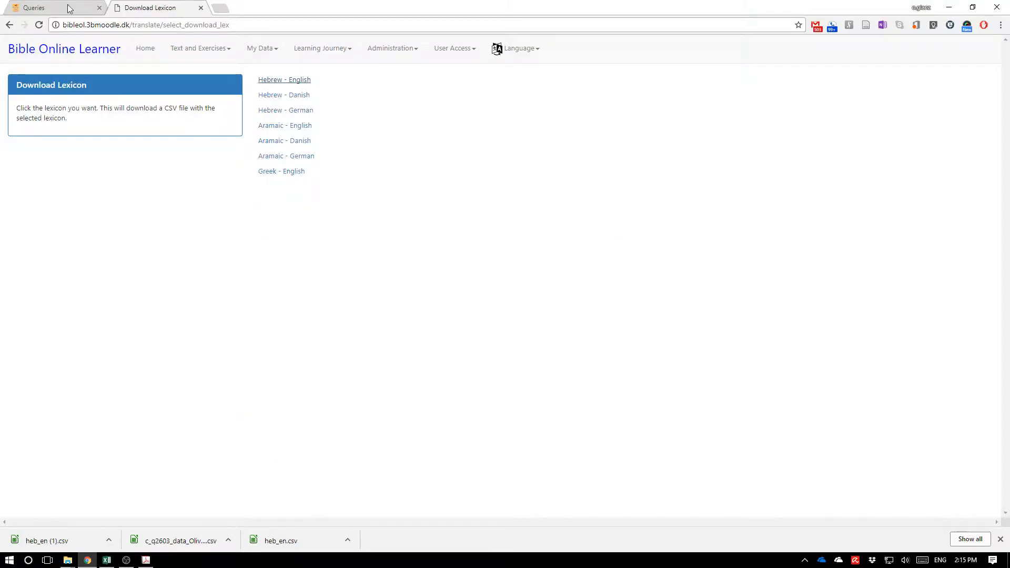
left_click(63, 7)
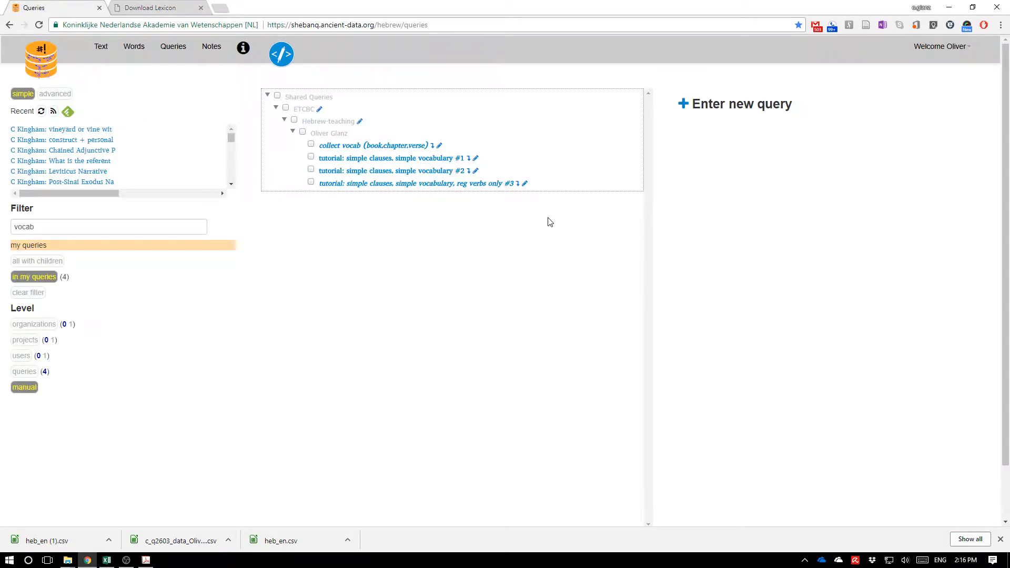
left_click(923, 53)
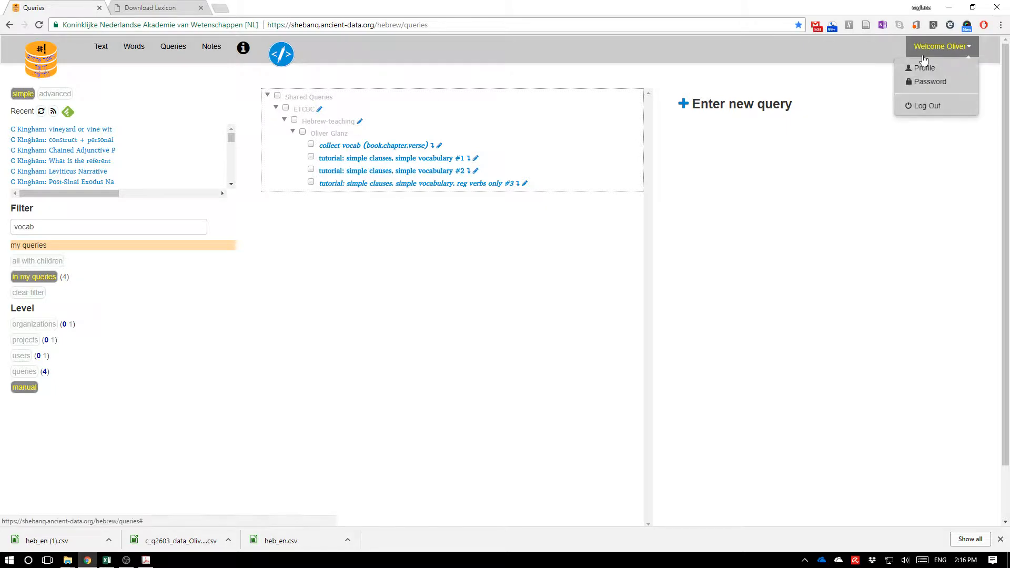
left_click(141, 257)
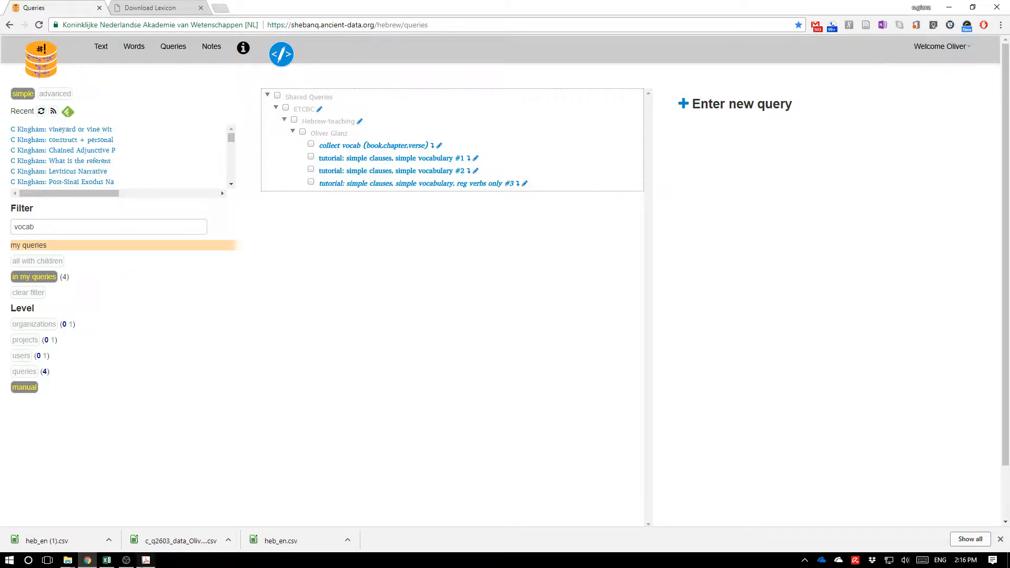
left_click(112, 561)
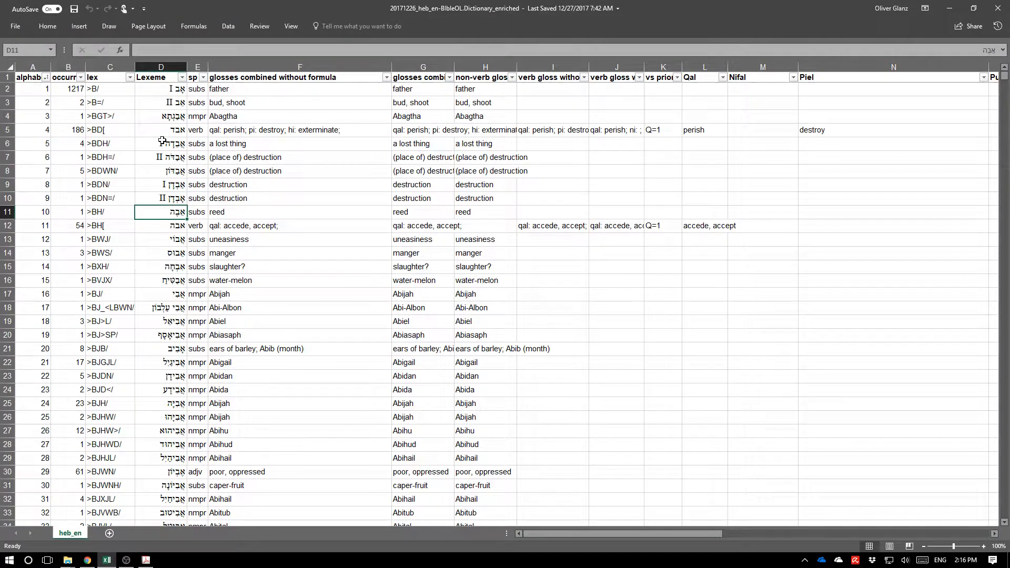
key("alt+Tab")
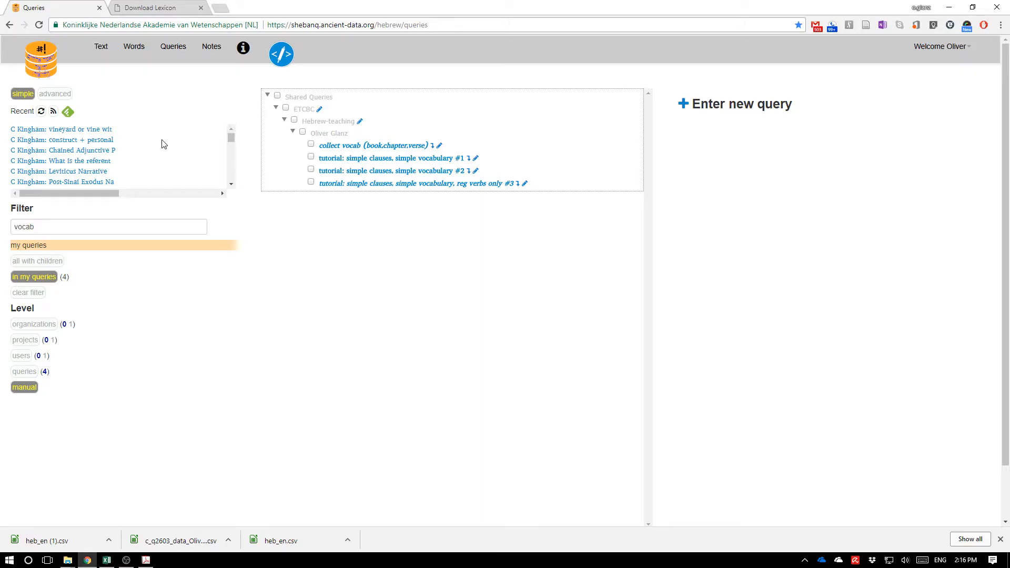
left_click(121, 224)
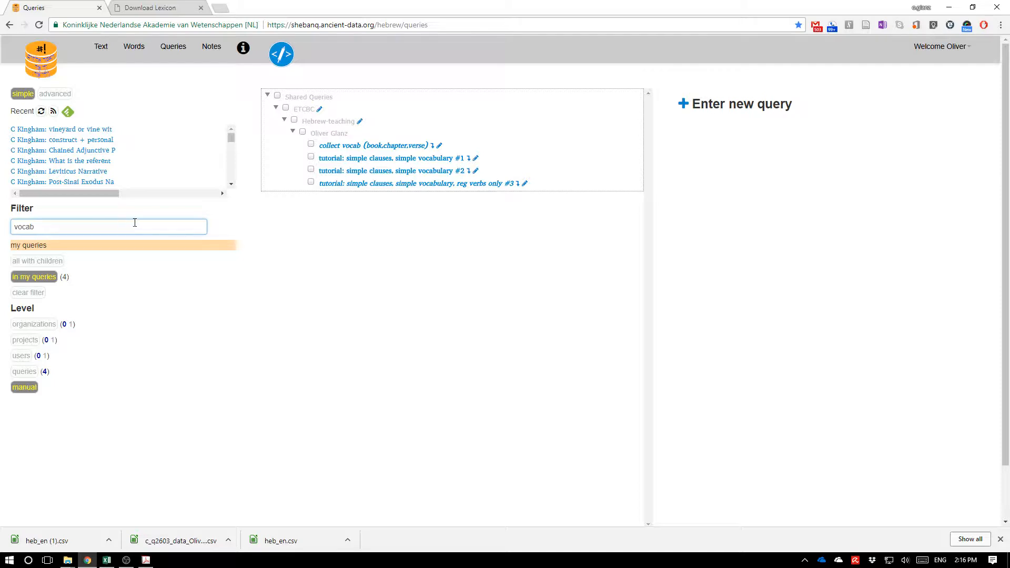
left_click(327, 146)
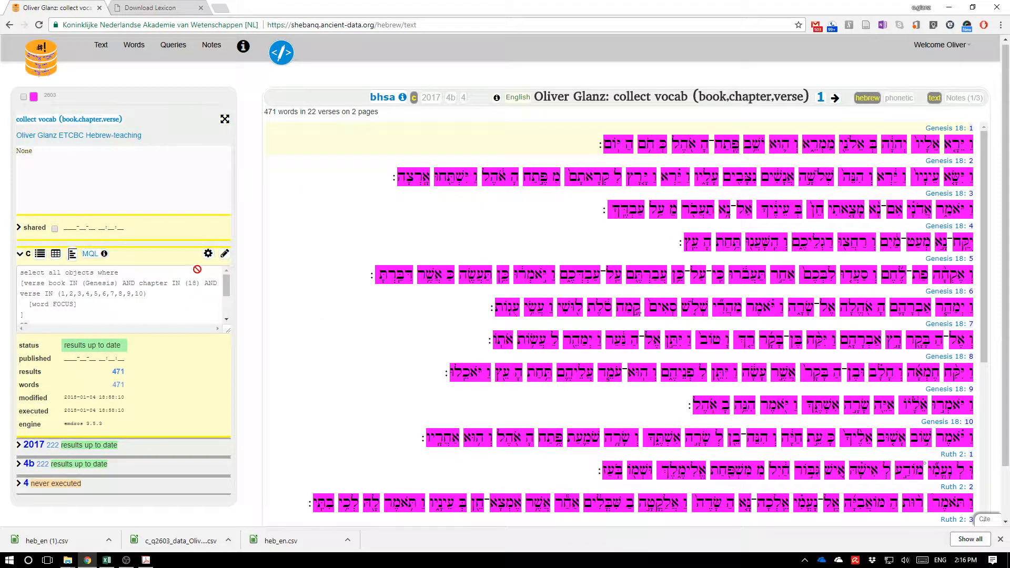
Edit the query and delete its verse selection clauses, leaving only 'select all objects where'.
left_click(225, 254)
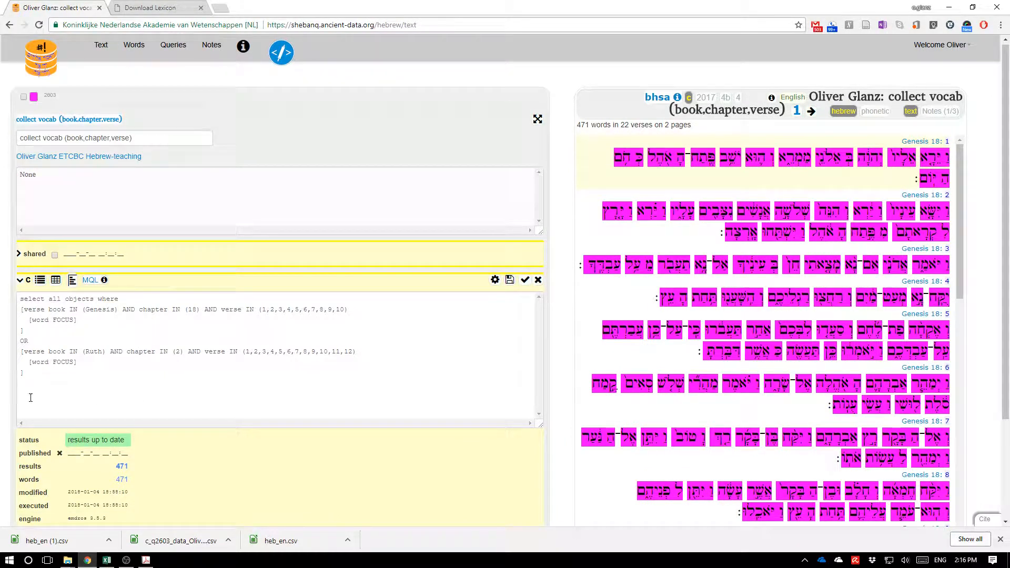
left_click_drag(16, 383, 4, 315)
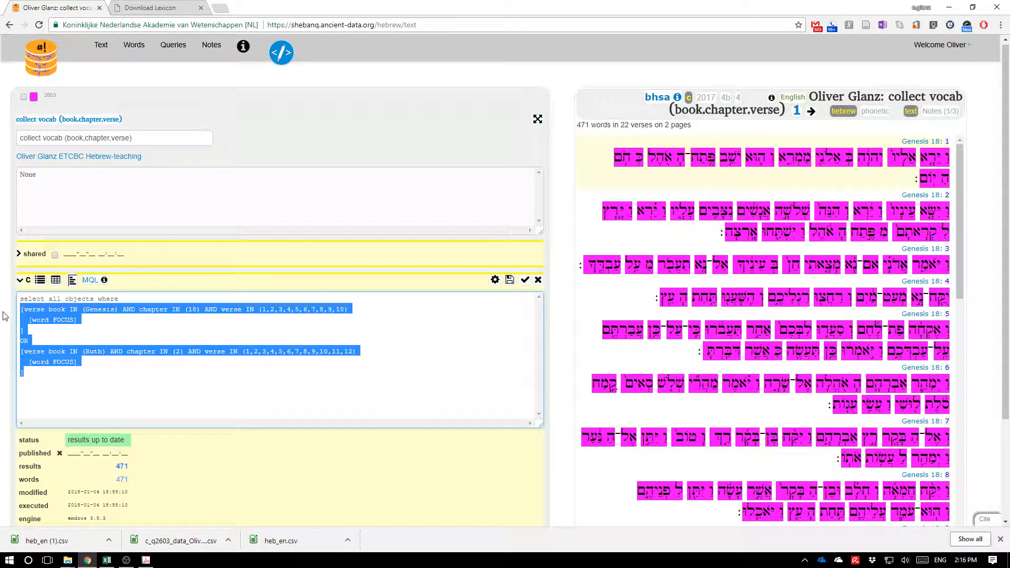
key("BackSpace")
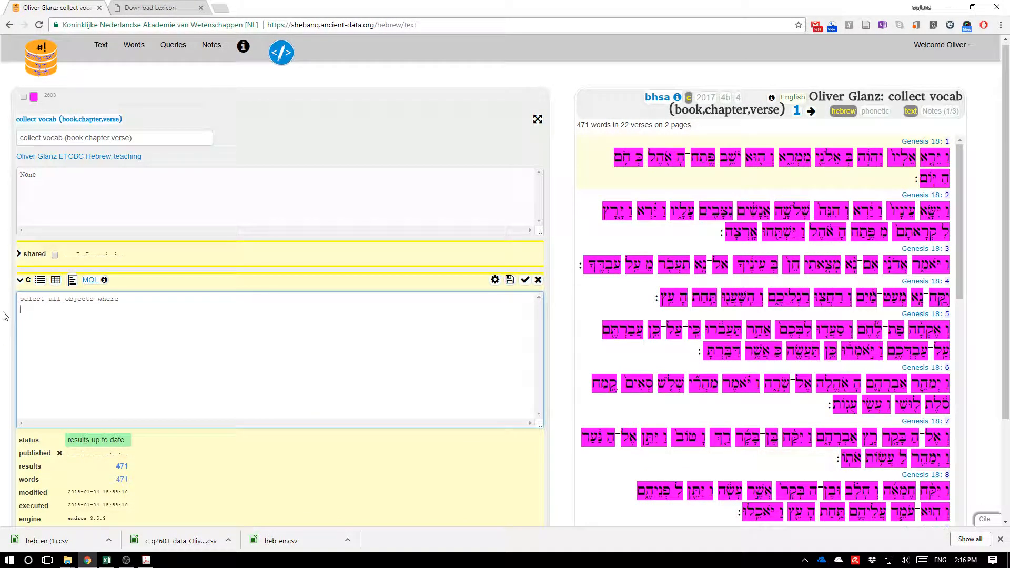
Replace the query description with 'Gen 20:1-10' and 'Ruth 2:1-5' on separate lines.
double_click(25, 181)
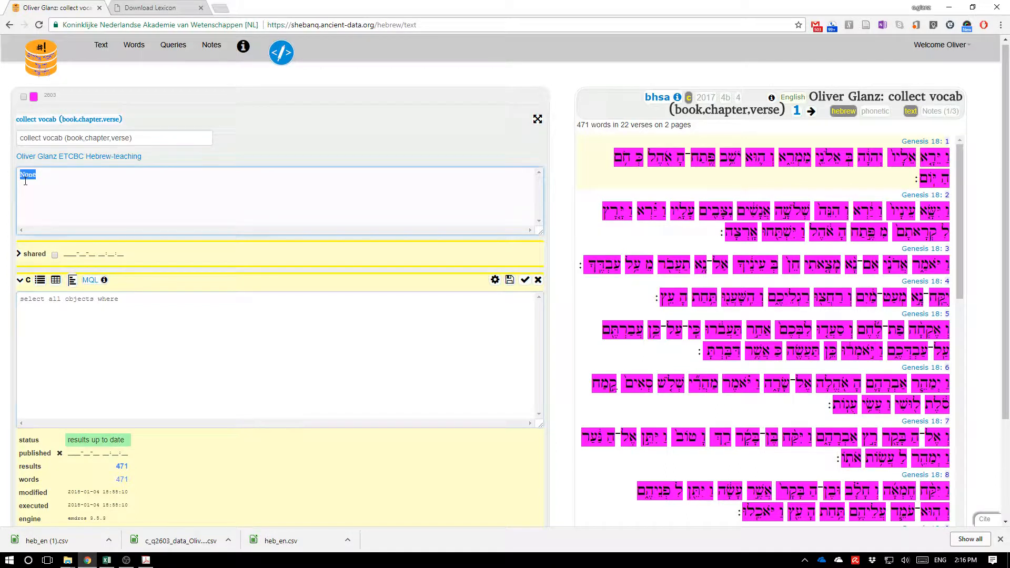
type(">Gen 20:")
key("BackSpace")
key("BackSpace")
key("BackSpace")
key("BackSpace")
key("BackSpace")
key("BackSpace")
key("BackSpace")
key("BackSpace")
type("Gen 20:1-10")
key("Return")
type("Ruth 2:1-5")
Add a verse clause for book Genesis, chapter 20, verses 1–10 containing a [word FOCUS] object to the query.
left_click_drag(168, 309, 18, 302)
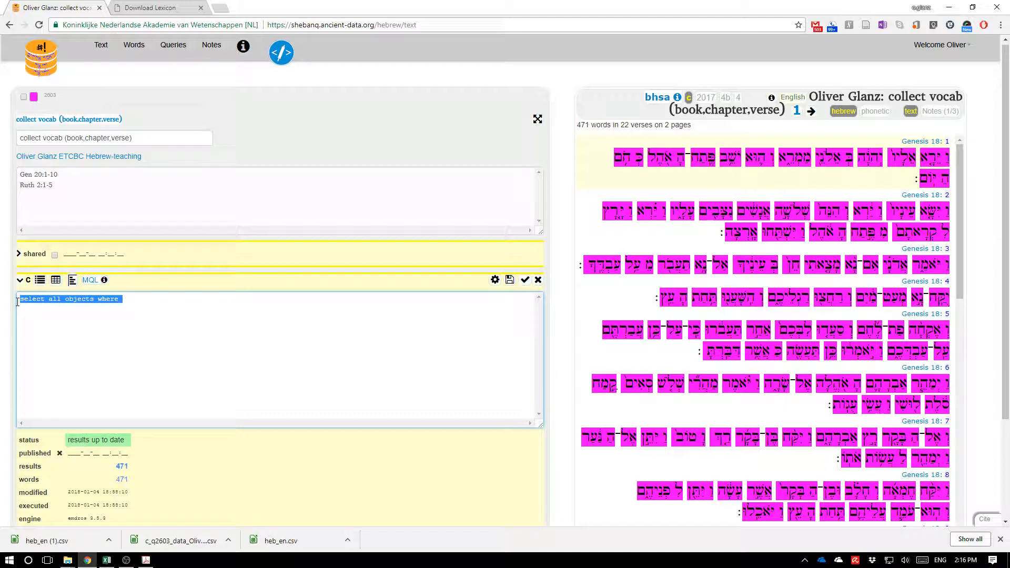
key("Return")
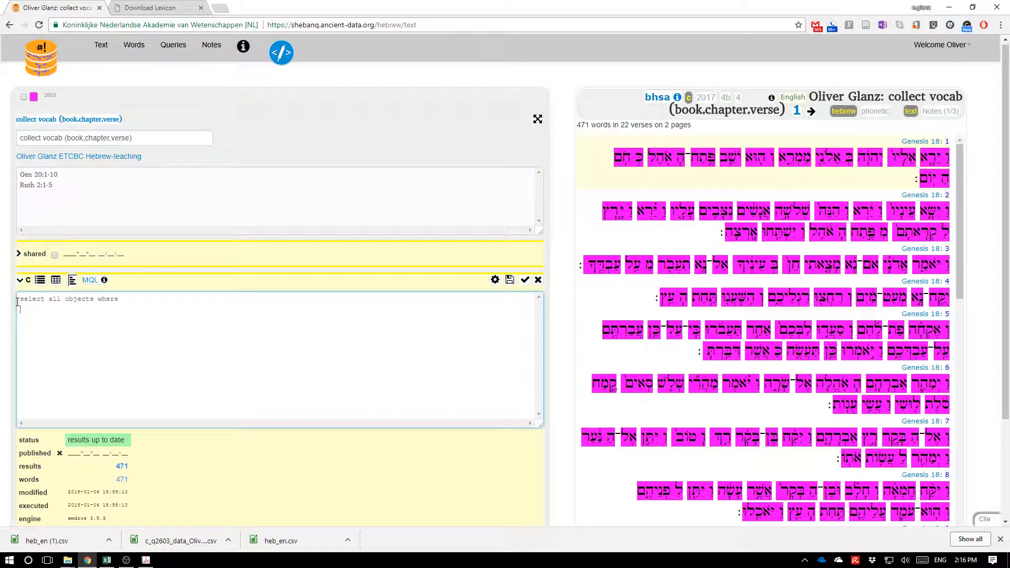
type("[verse B")
key("BackSpace")
type("book IN (Genesis) AND chapter IN")
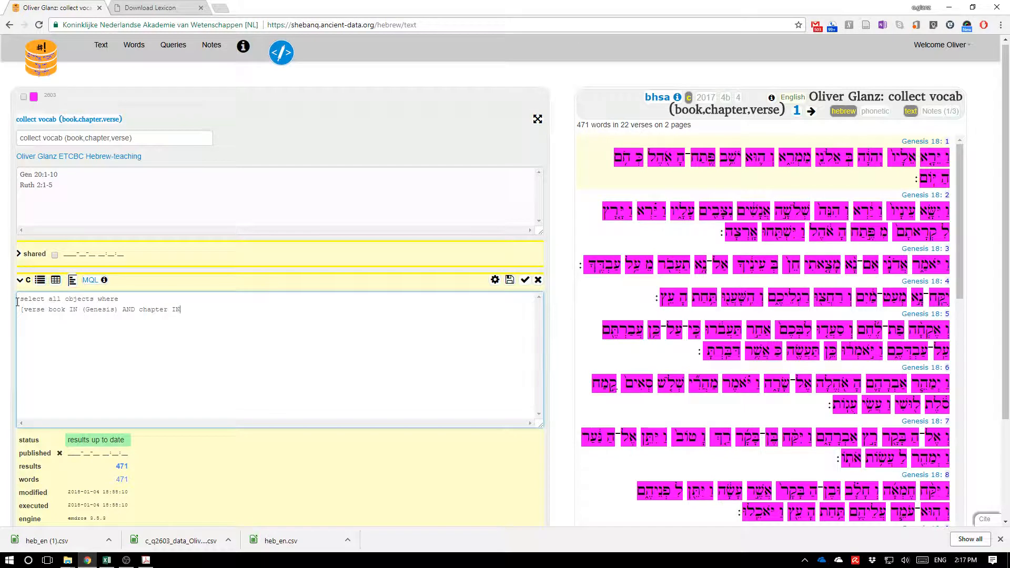
type(" (20) AND vser")
key("BackSpace")
key("BackSpace")
key("BackSpace")
type("erse ")
type("IN")
type(" (1,2,3,4")
type(",5,6,7,8,9,")
type("10) ")
type("]")
key("Left")
key("Return")
type("[word  FOCUS")
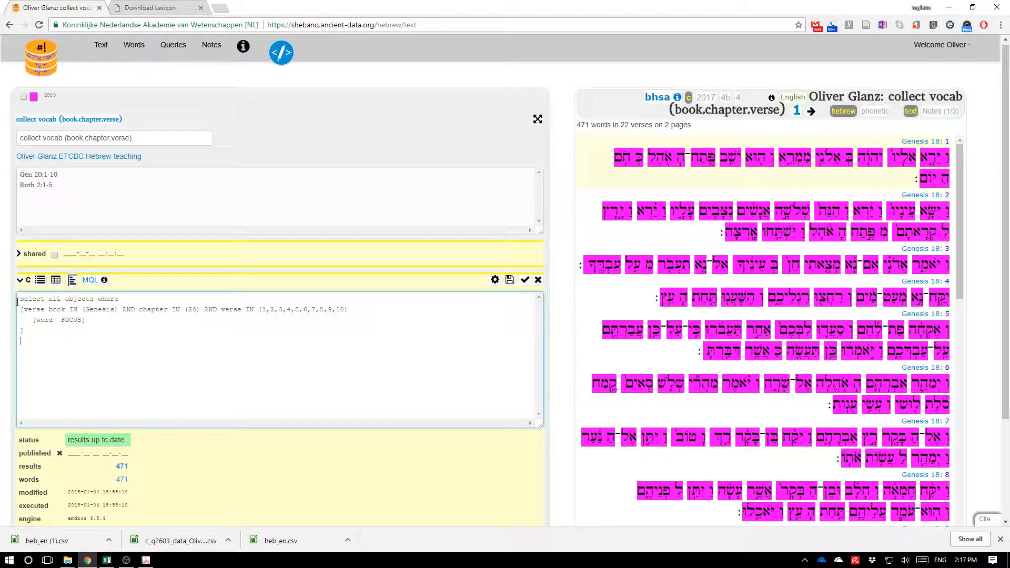
type("   OR")
Add OR and a second verse clause for book Ruth, chapter 2, verses 1–5 with [word FOCUS].
key("Return")
type("[")
type("verse bo")
type("ok IN ")
type("(G")
type("uth) AND chapter IN")
type(" (2) A")
type("ND verse IN (1,2,3,4,5")
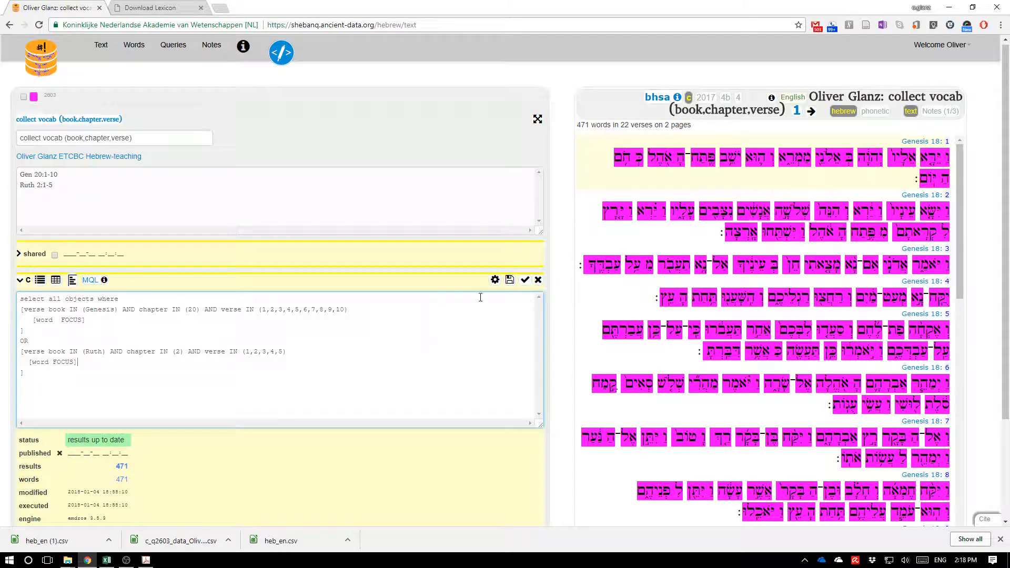
Execute the query and scroll through the returned Genesis 20 and Ruth 2 verses.
left_click(496, 282)
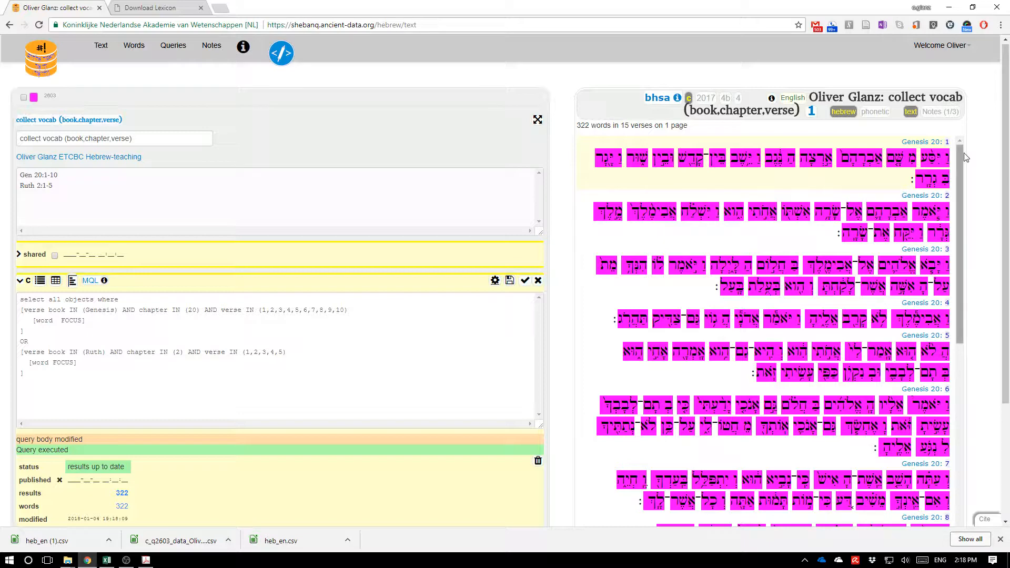
left_click_drag(961, 158, 993, 404)
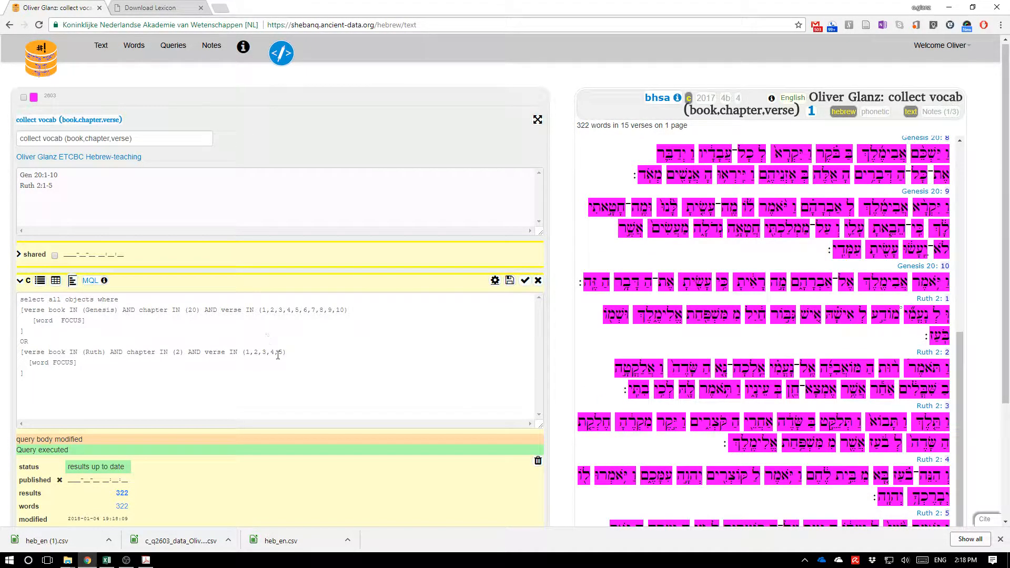
left_click_drag(284, 352, 250, 352)
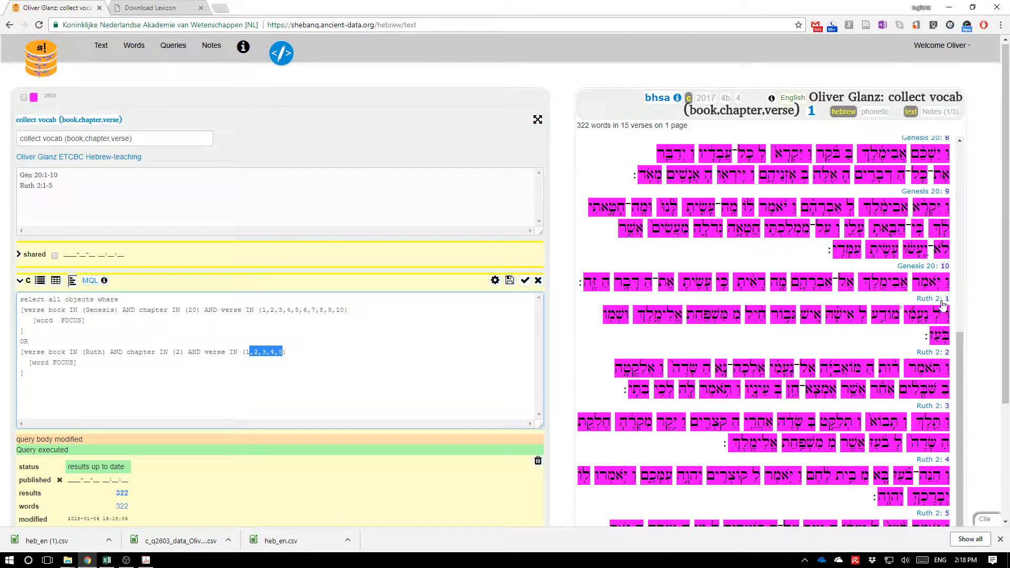
scroll(980, 374, "down", 1)
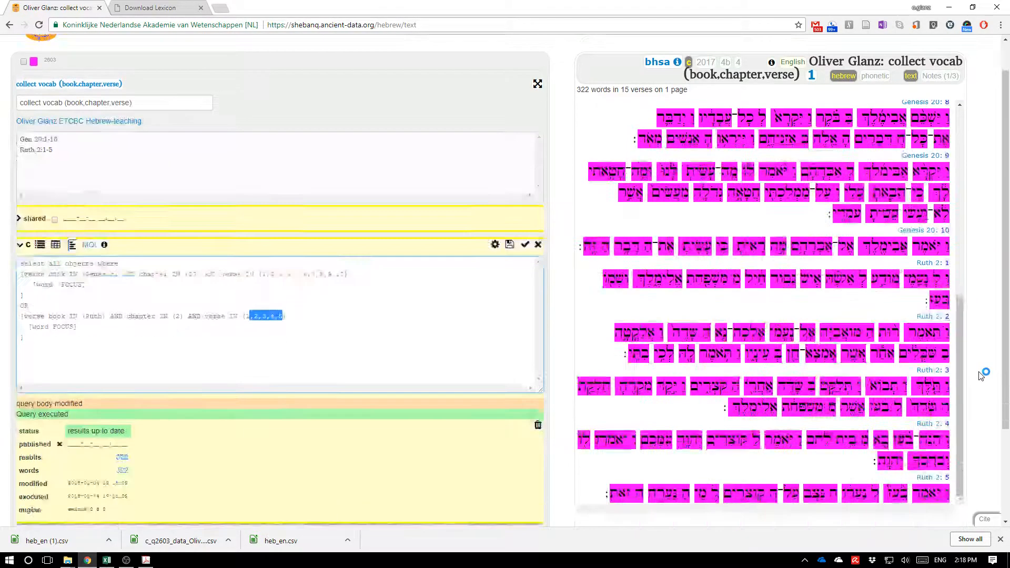
scroll(980, 375, "down", 2)
scroll(992, 323, "up", 4)
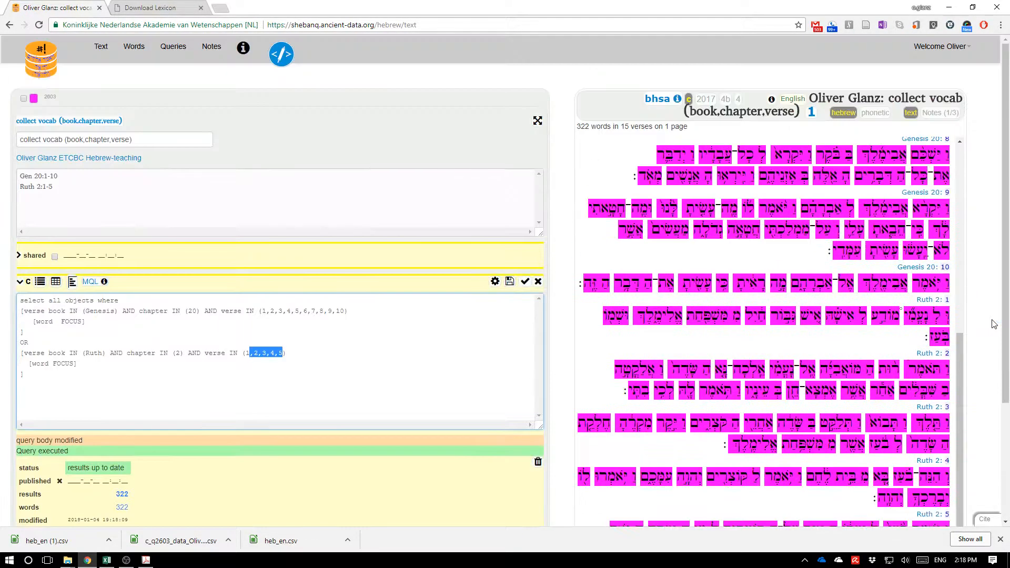
left_click(335, 338)
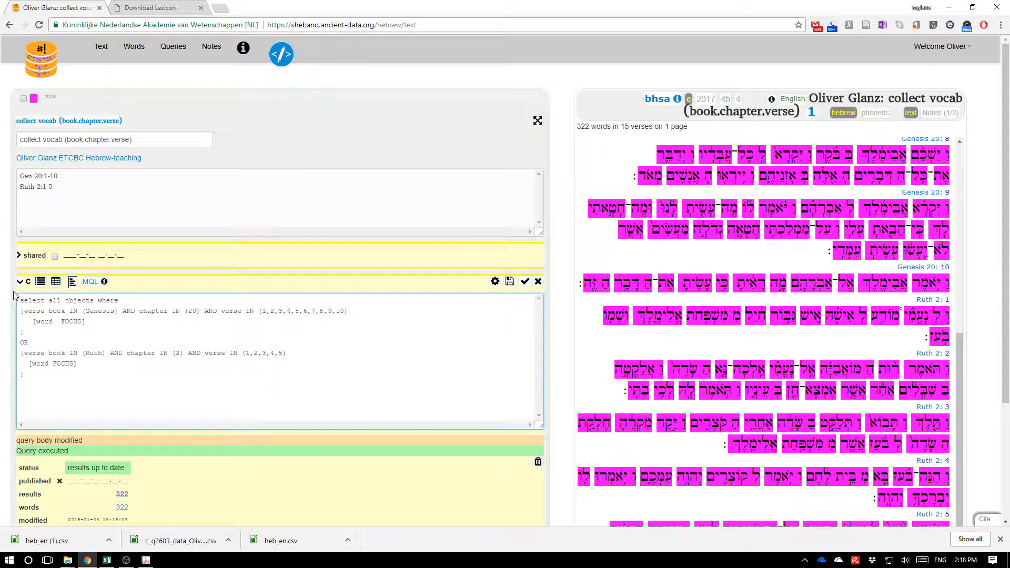
Download the query's word data as CSV and open it in Calc with comma as separator.
left_click(56, 284)
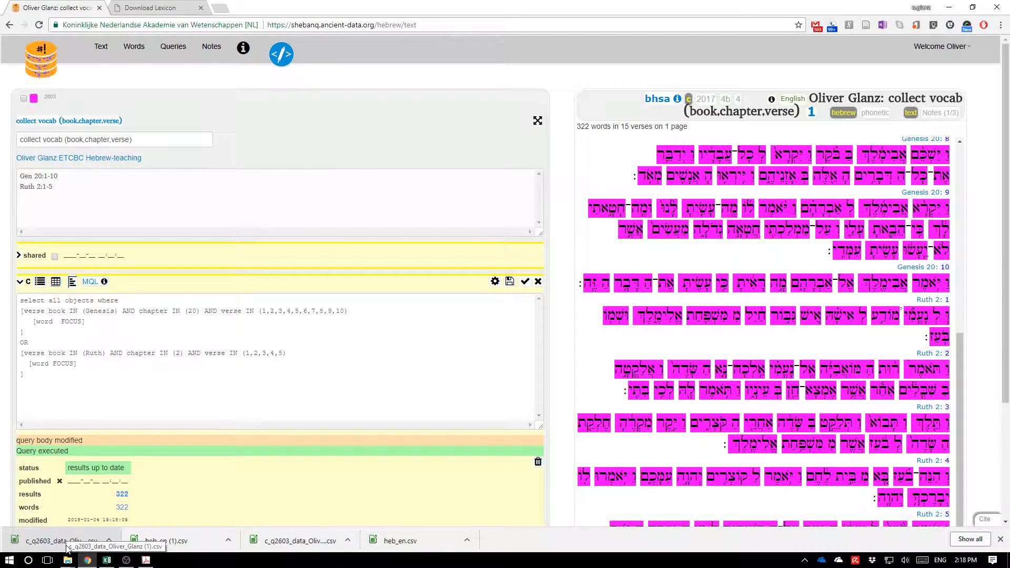
left_click(67, 542)
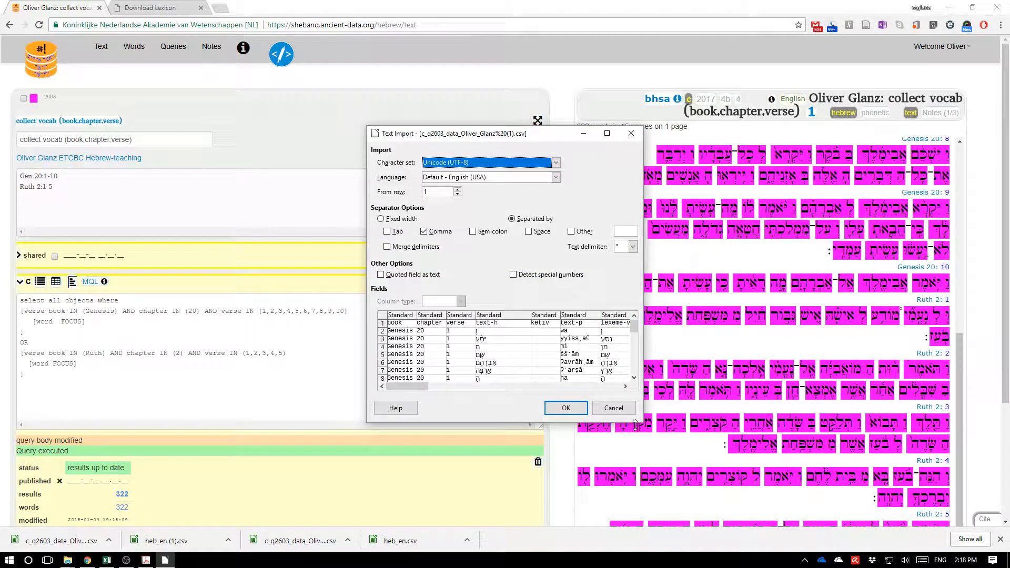
left_click_drag(644, 423, 840, 509)
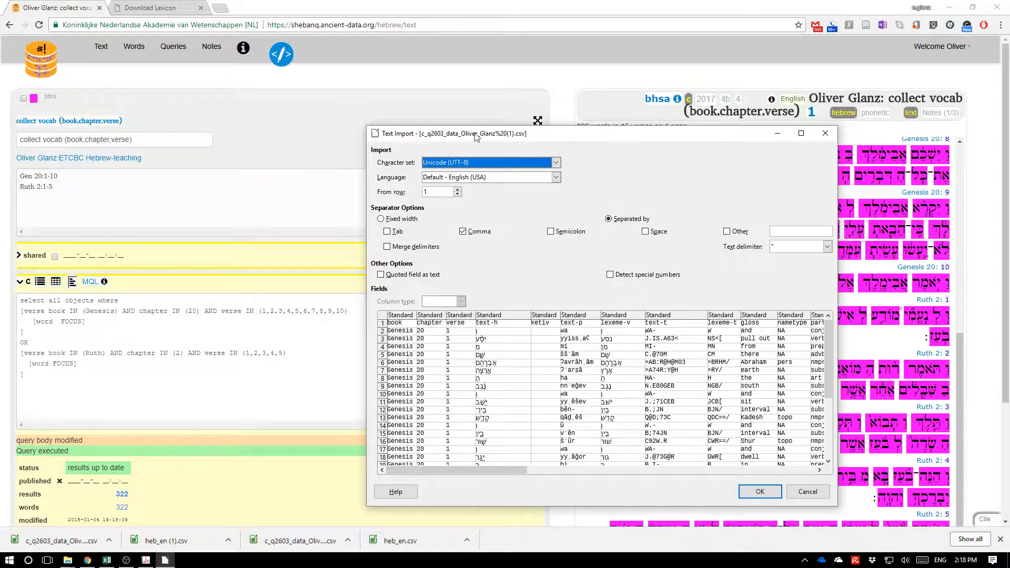
double_click(462, 232)
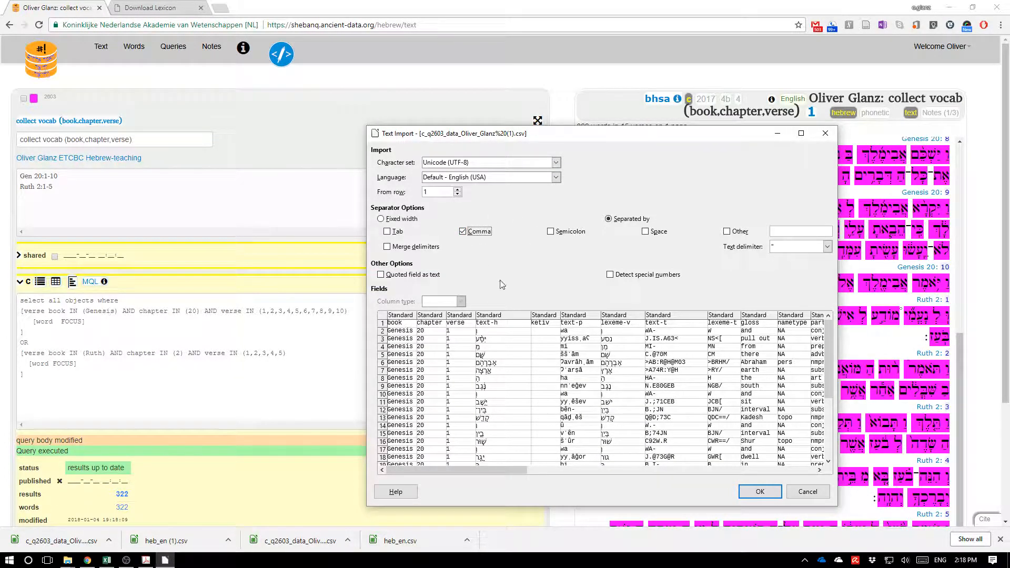
left_click(759, 493)
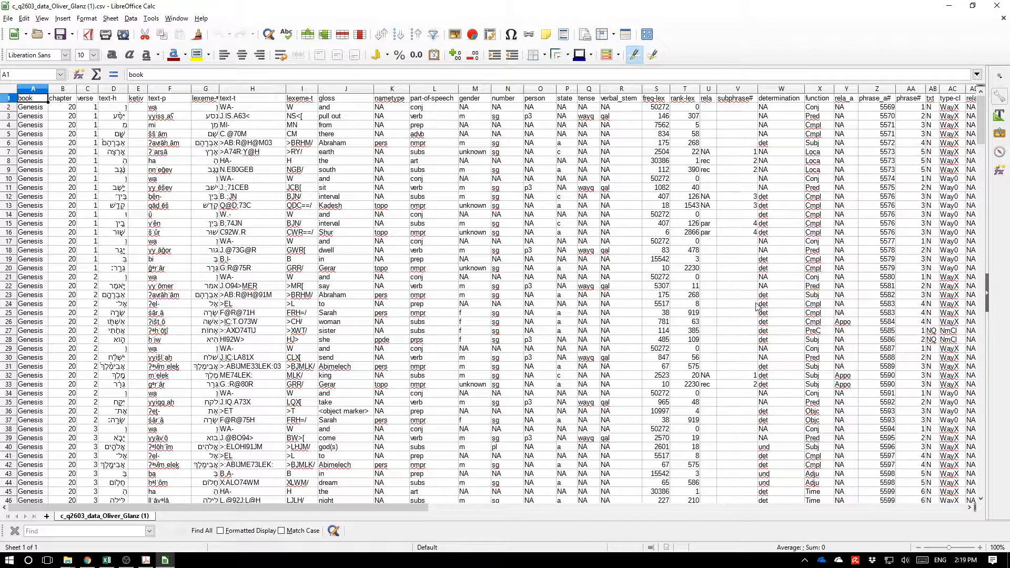
Clear all columns from nametype onward, and the gloss column, in the spreadsheet.
left_click(351, 376)
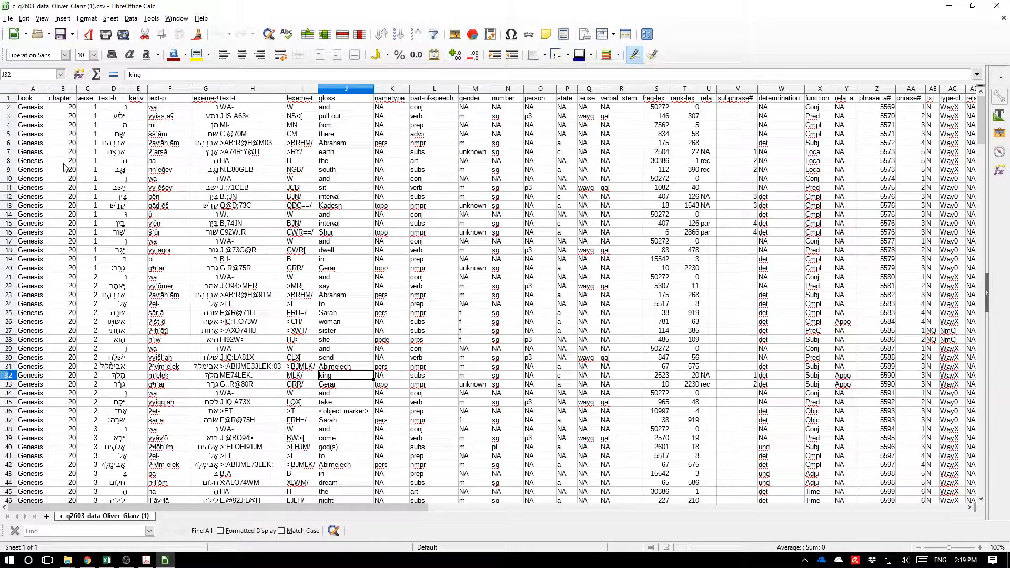
scroll(50, 150, "up", 3, "ctrl")
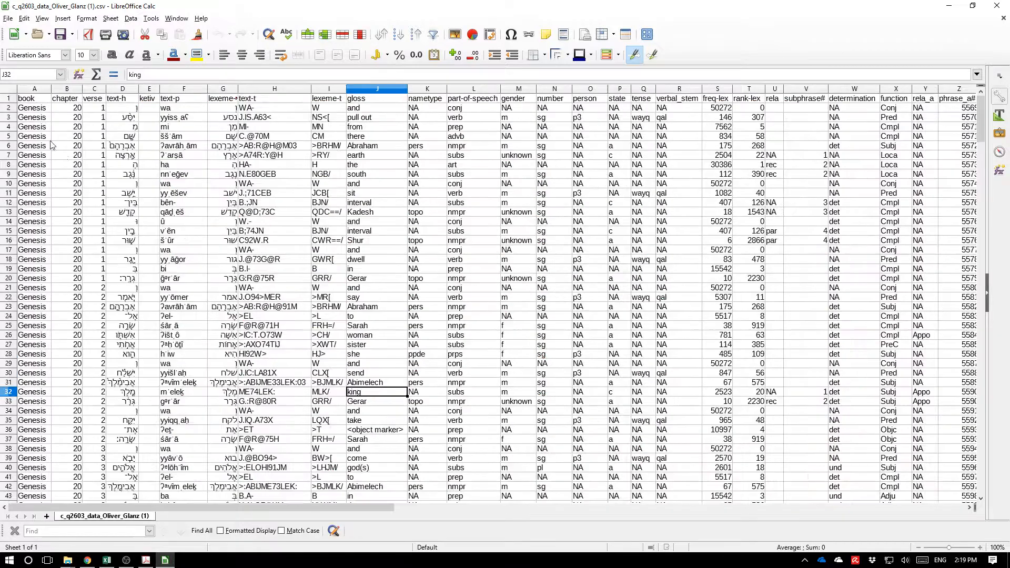
scroll(37, 157, "up", 4, "ctrl")
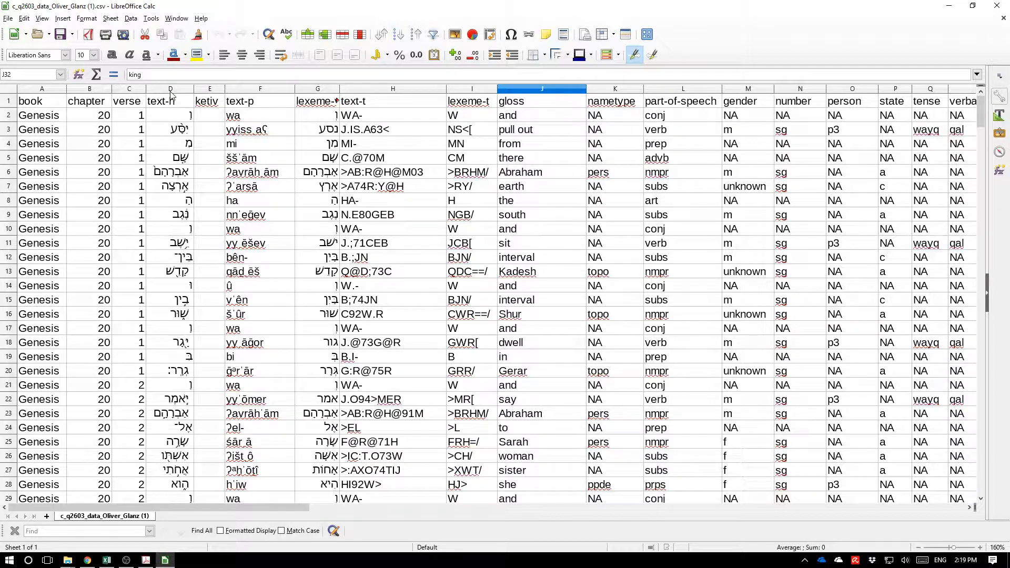
left_click(617, 90)
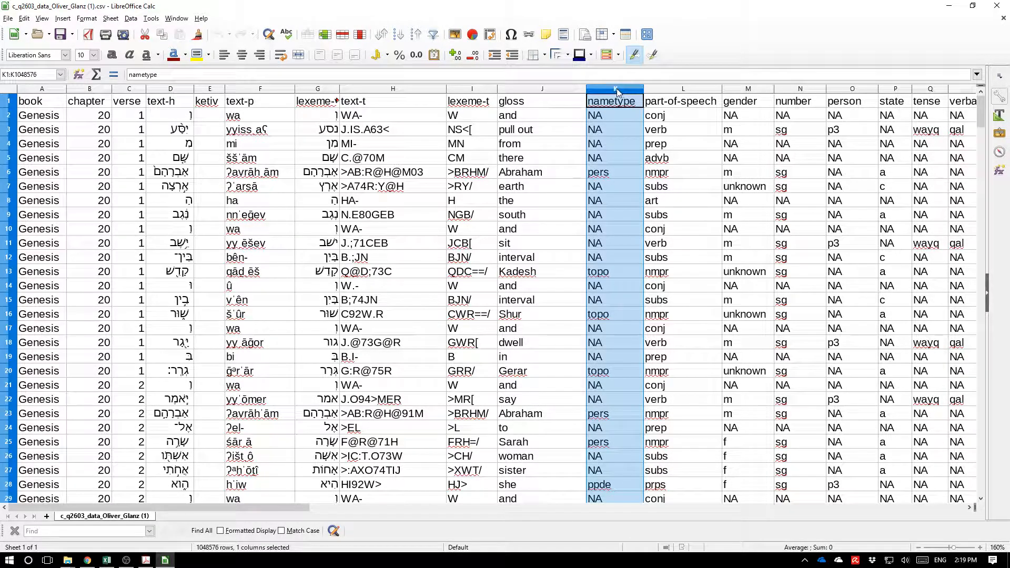
left_click_drag(616, 89, 978, 90)
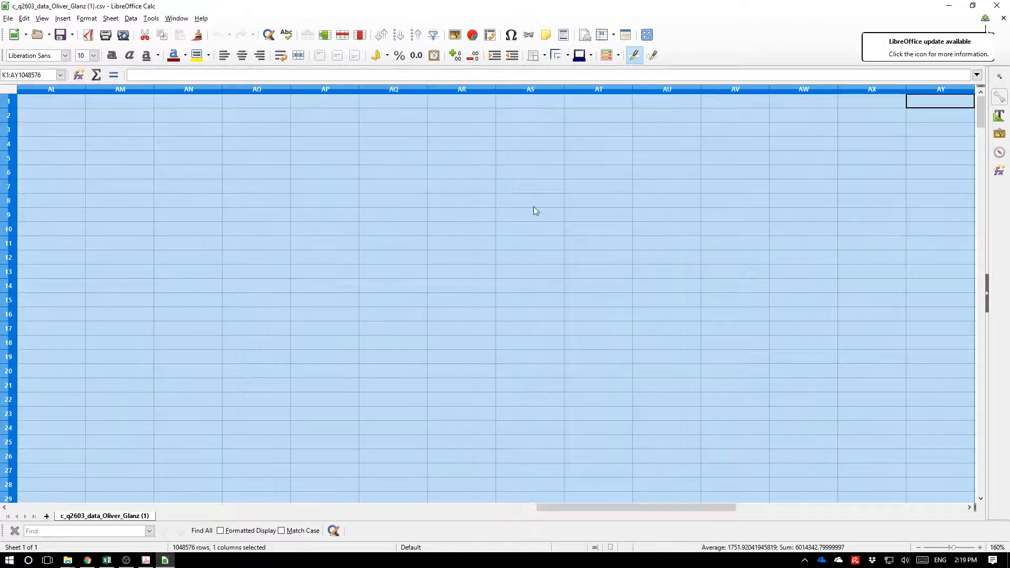
key("Delete")
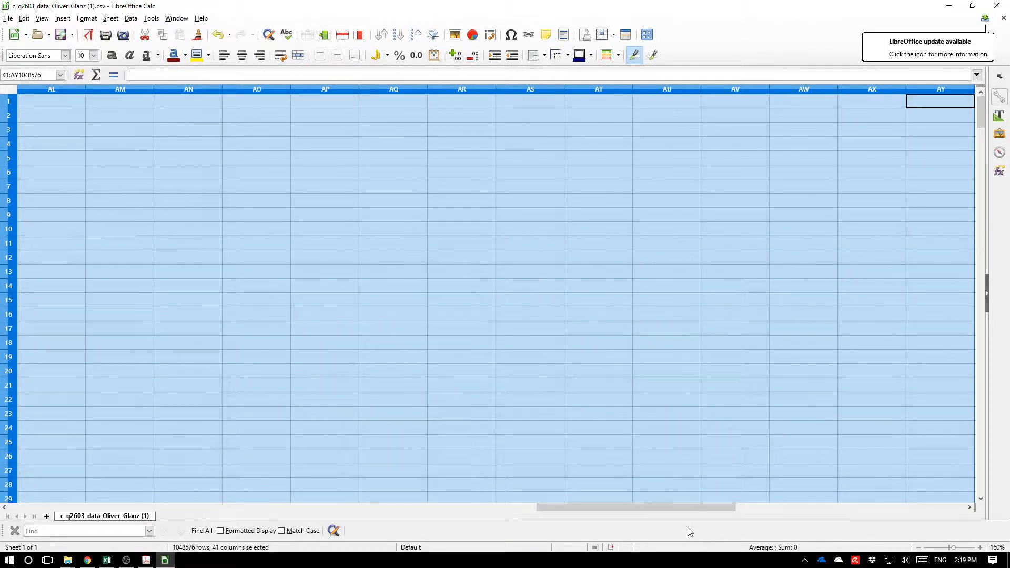
left_click_drag(692, 508, 211, 508)
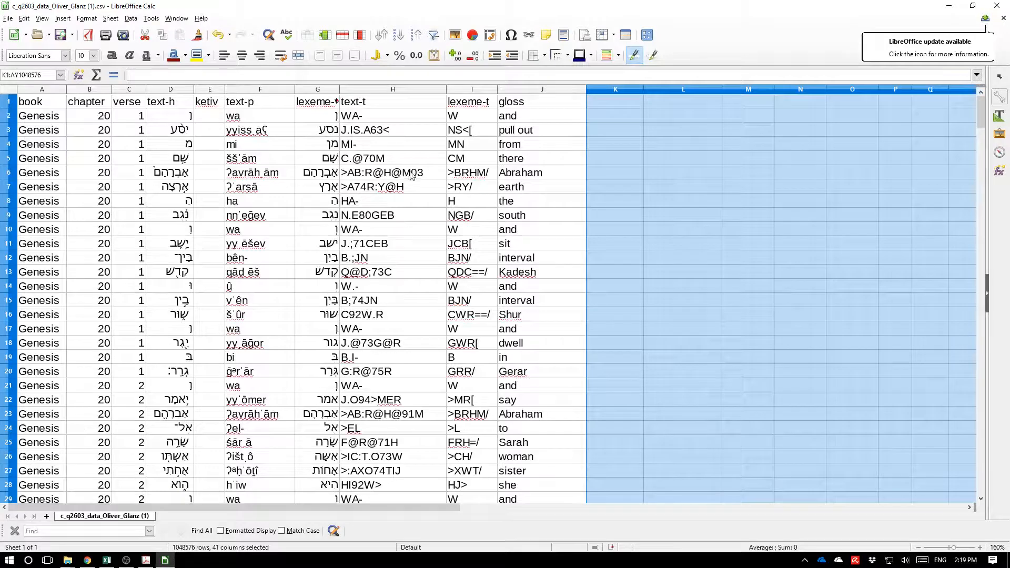
left_click(508, 91)
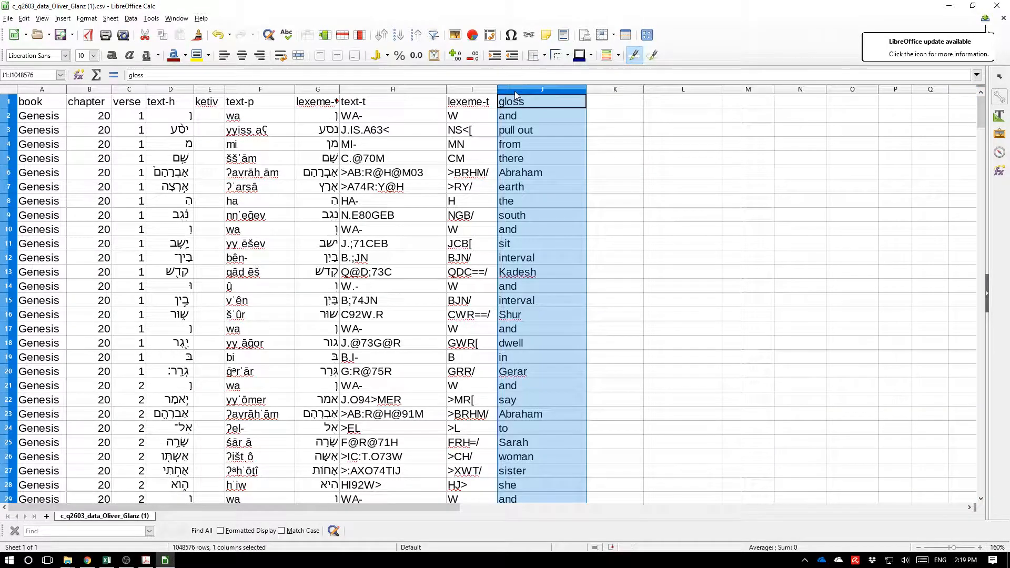
key("Delete")
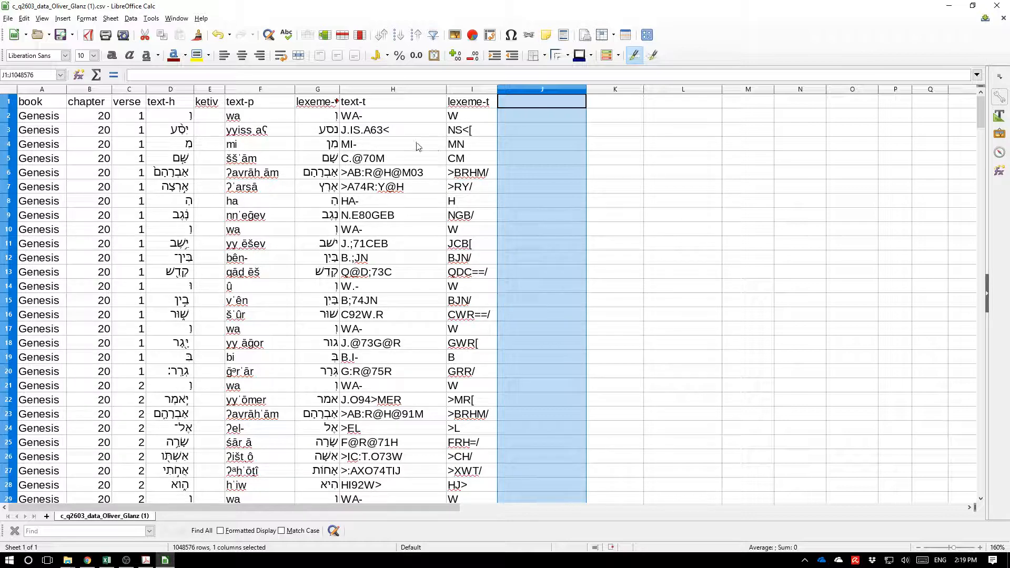
Delete the text-t column and the text-h, ketiv and text-p columns.
left_click(388, 90)
right_click(388, 91)
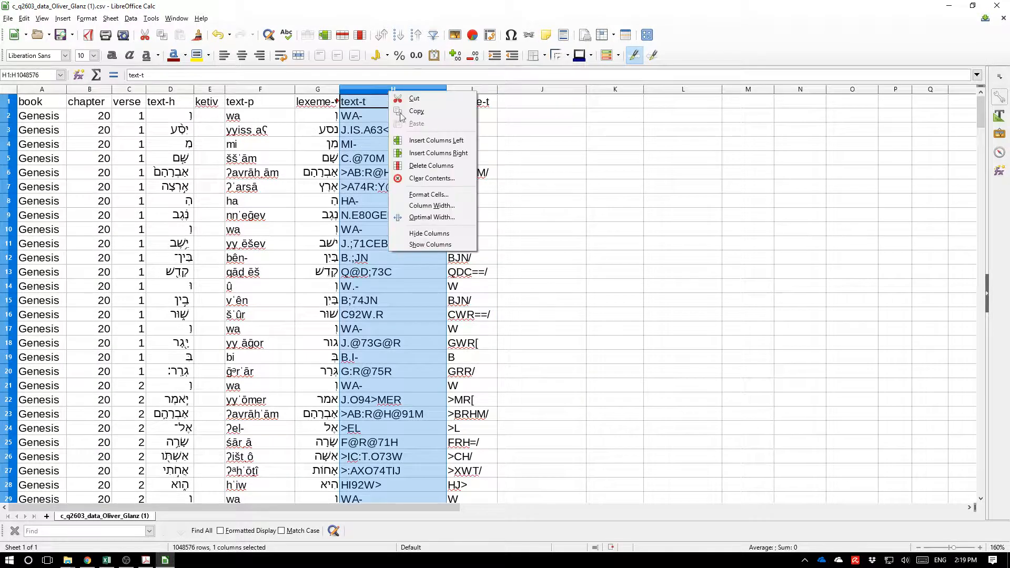
left_click(430, 165)
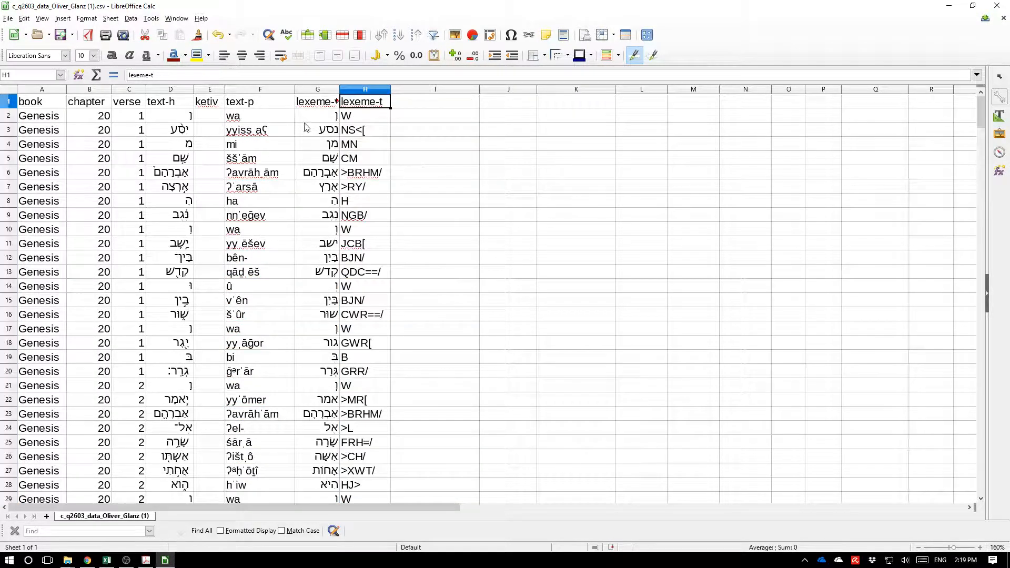
left_click_drag(273, 91, 172, 90)
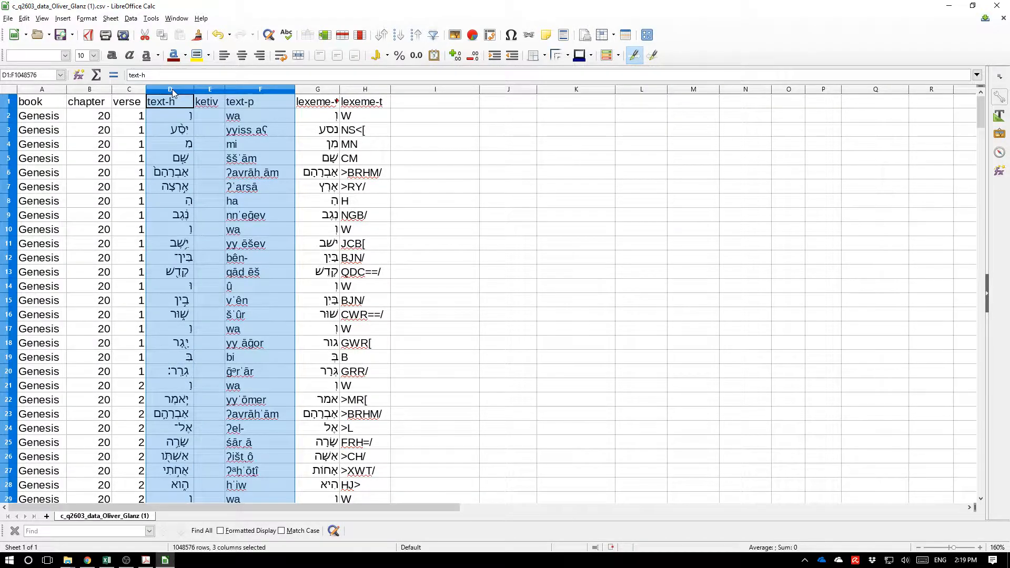
right_click(172, 90)
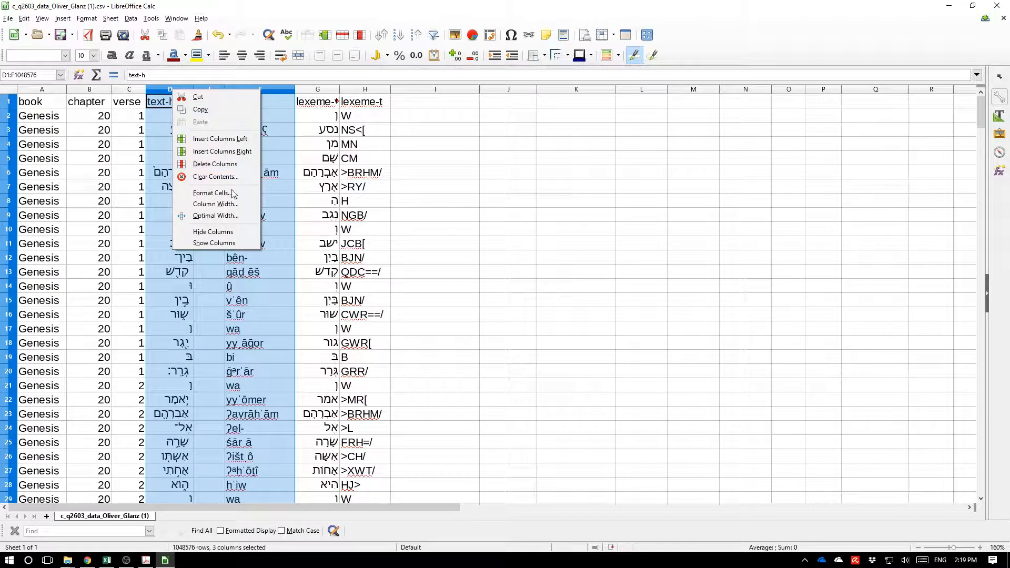
left_click(221, 164)
Widen the lexeme-v column so its Hebrew entries fit.
left_click(215, 120)
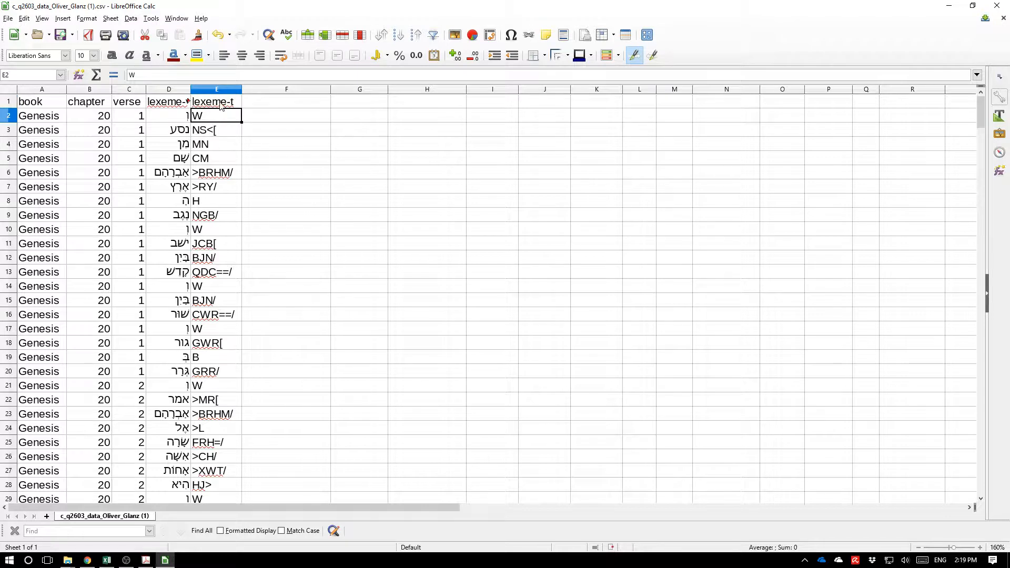
left_click_drag(192, 86, 284, 88)
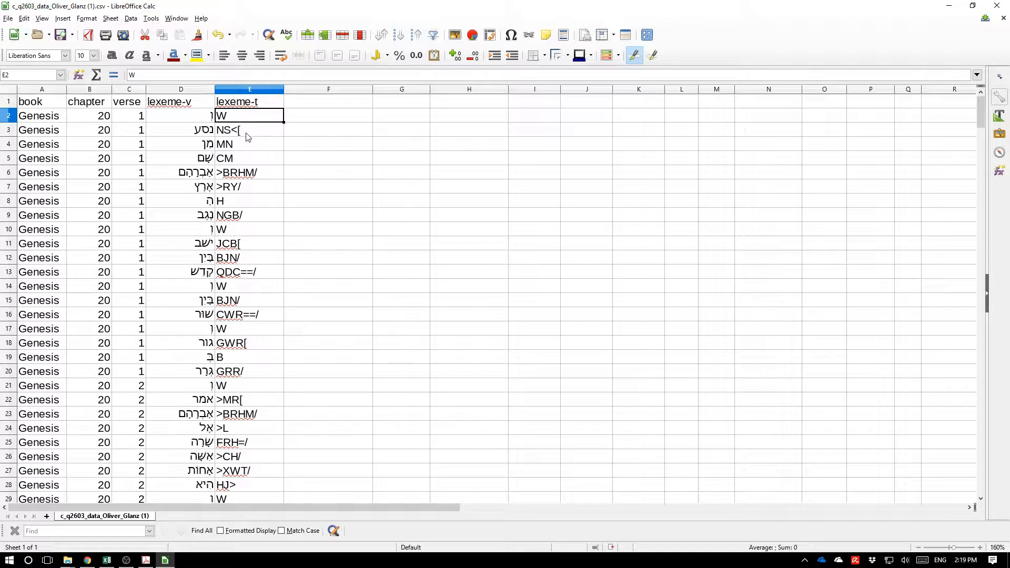
left_click(201, 116)
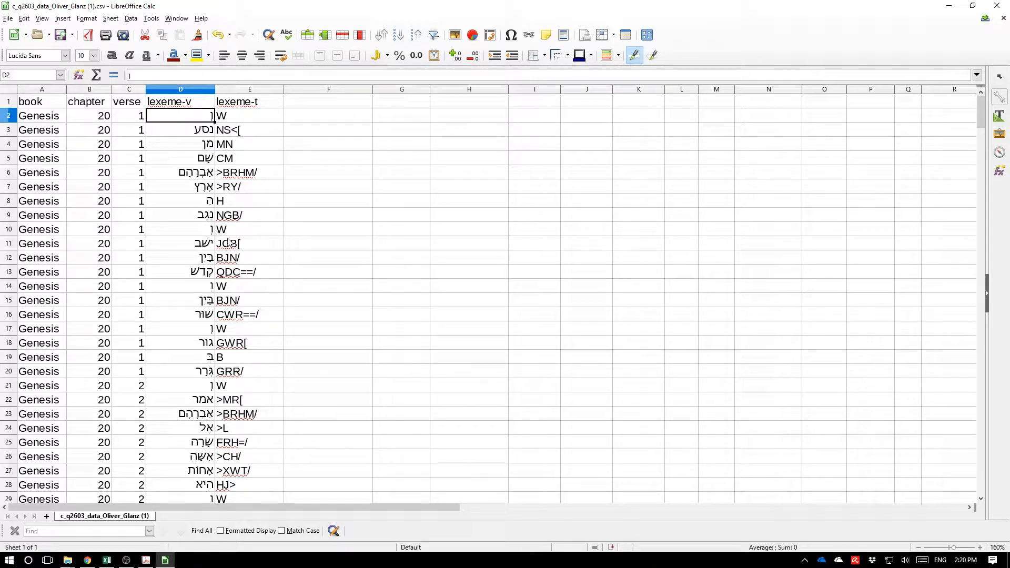
Save the spreadsheet as a Microsoft Excel 2007-2013 XML (.xlsx) file, keeping the format, and close Calc.
left_click(10, 19)
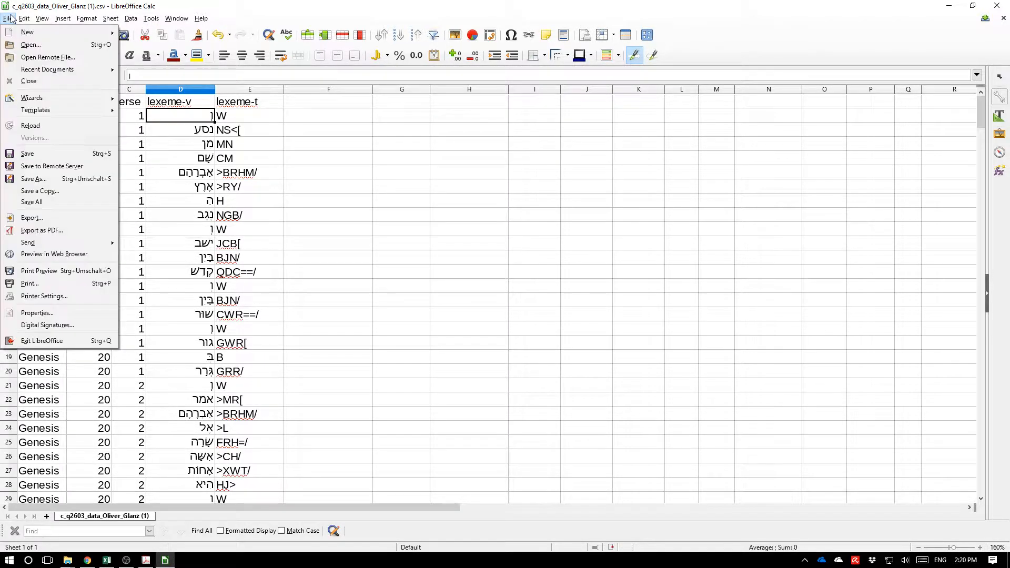
left_click(61, 181)
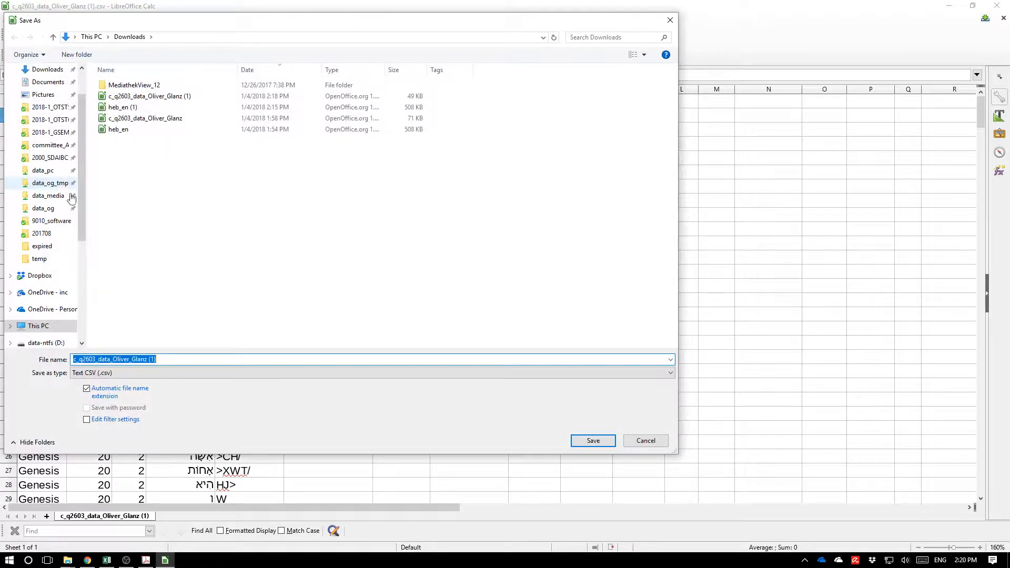
left_click(198, 373)
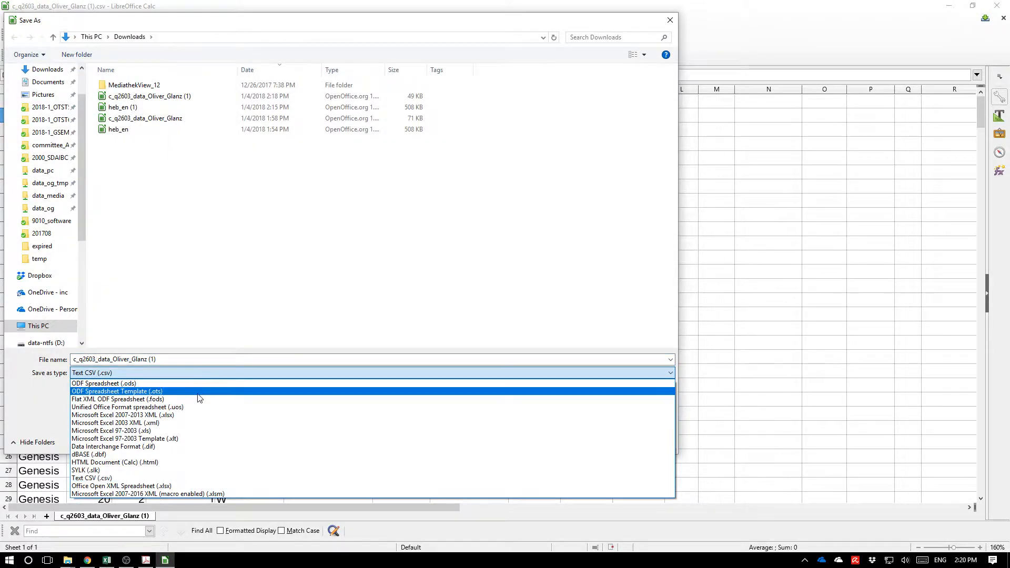
left_click(200, 418)
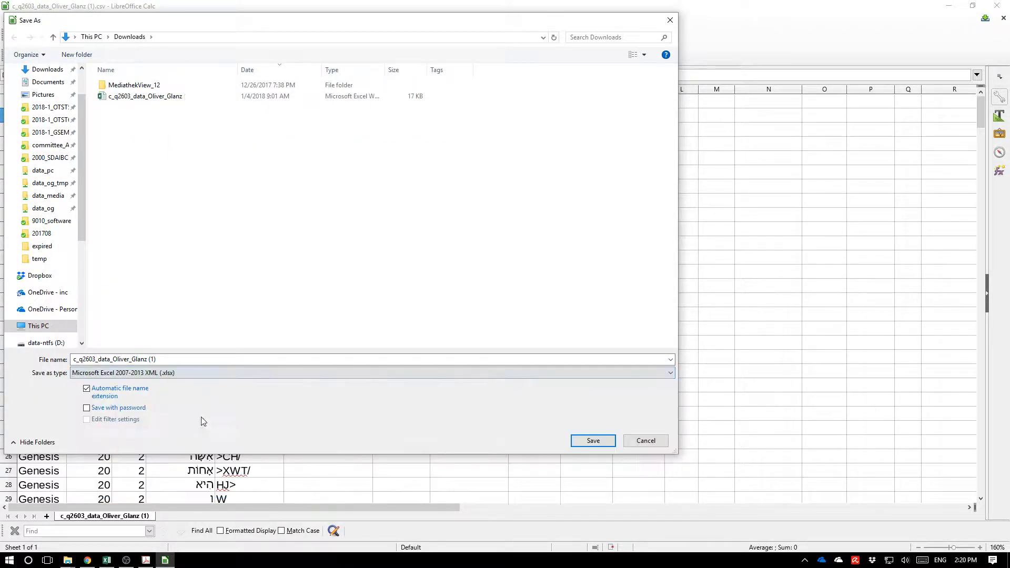
left_click(593, 441)
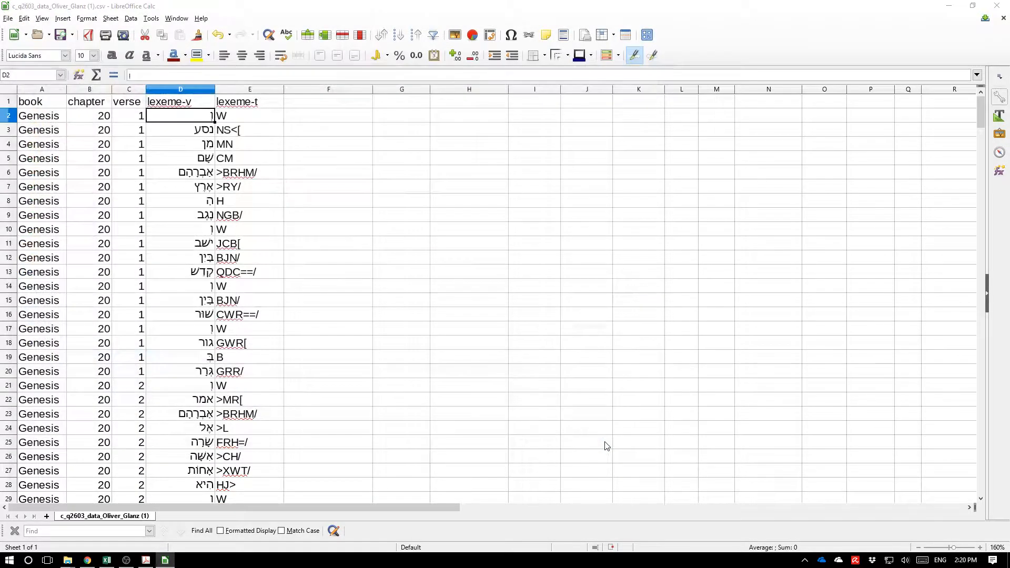
left_click(475, 315)
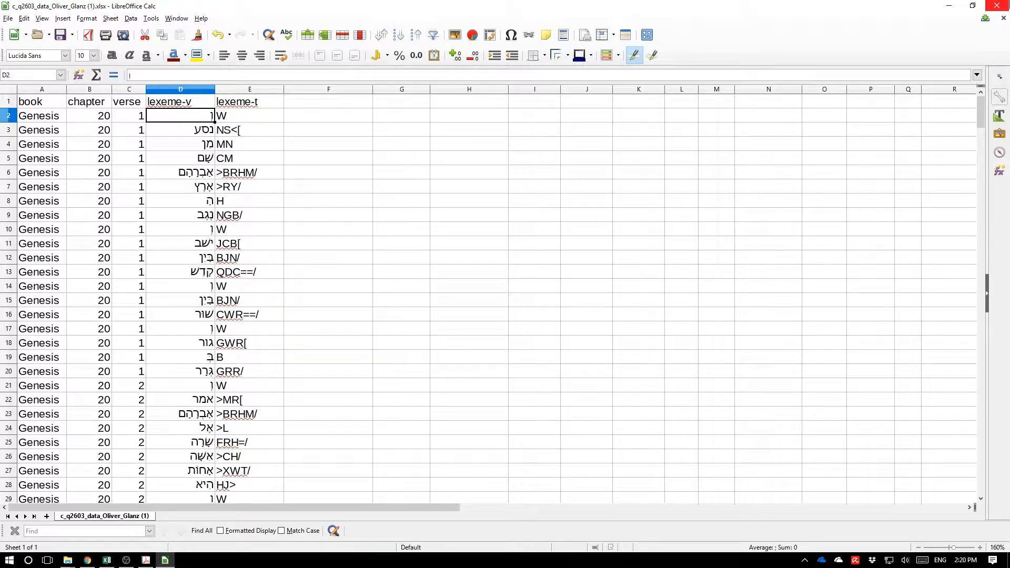
left_click(996, 6)
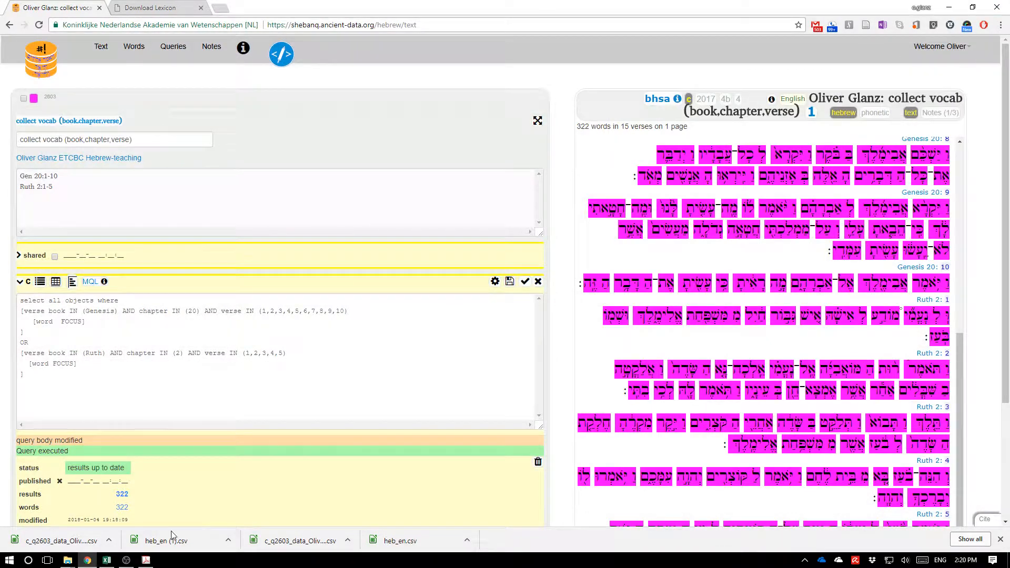
Switch to the workbook in Excel and set the lexeme-v column's font to SBL Hebrew.
mouse_move(68, 559)
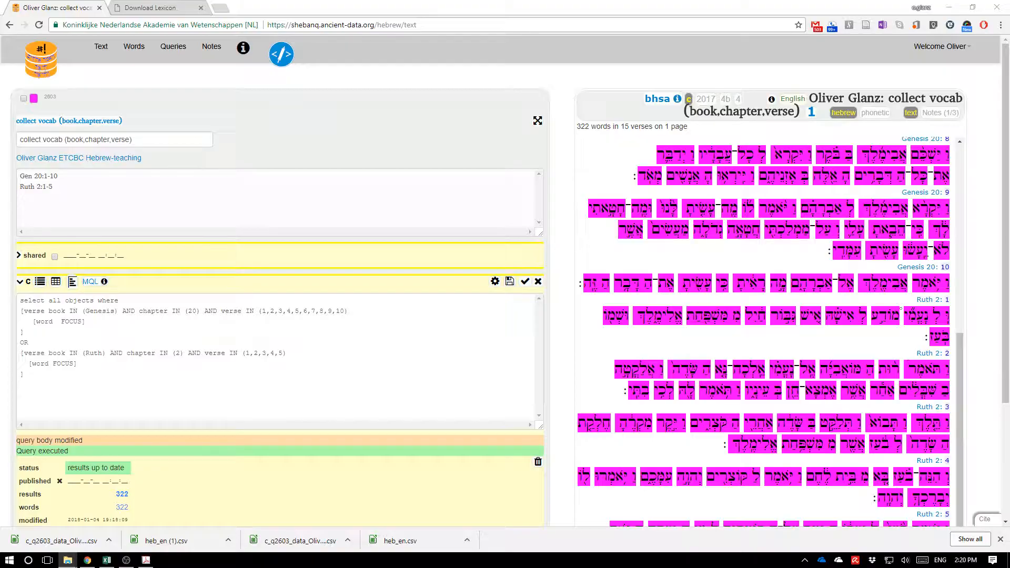
key("alt+Tab")
key("alt+Tab")
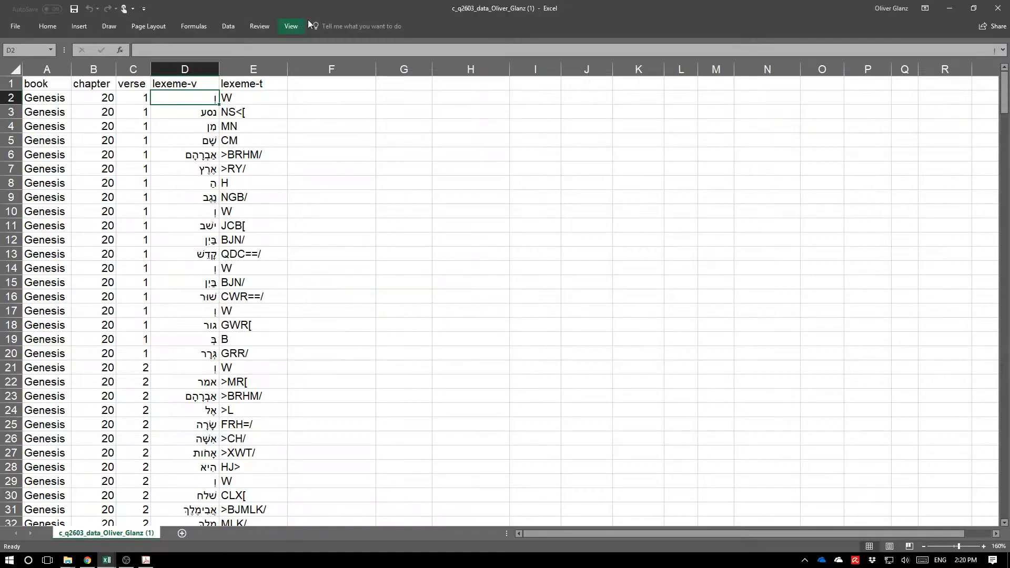
left_click(321, 184)
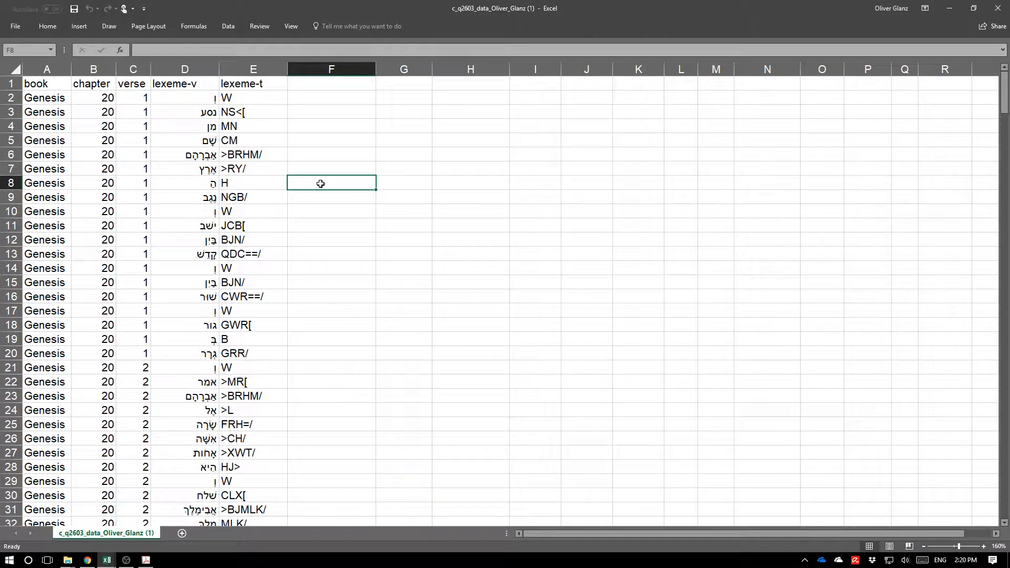
left_click(184, 69)
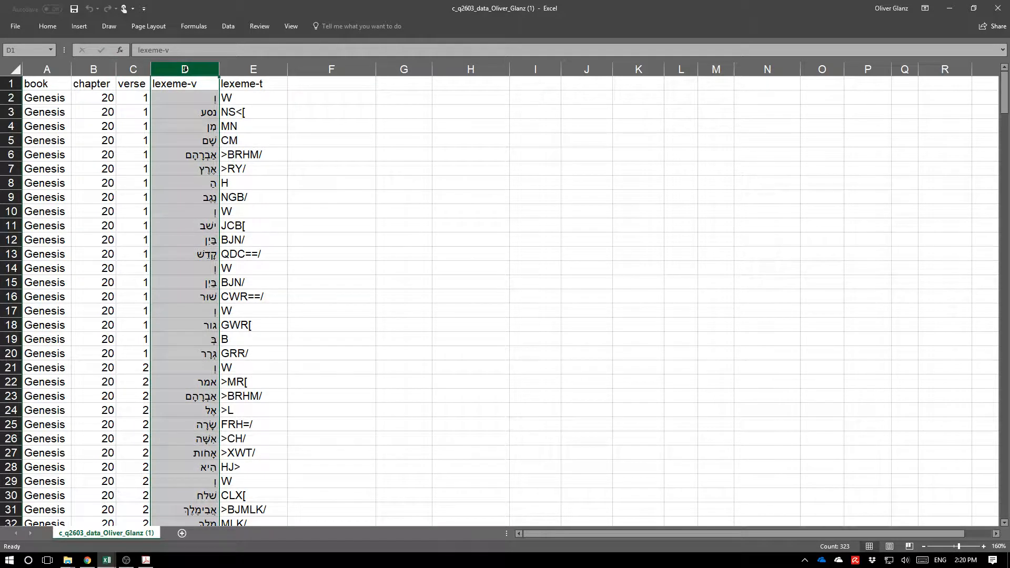
right_click(189, 104)
left_click(207, 80)
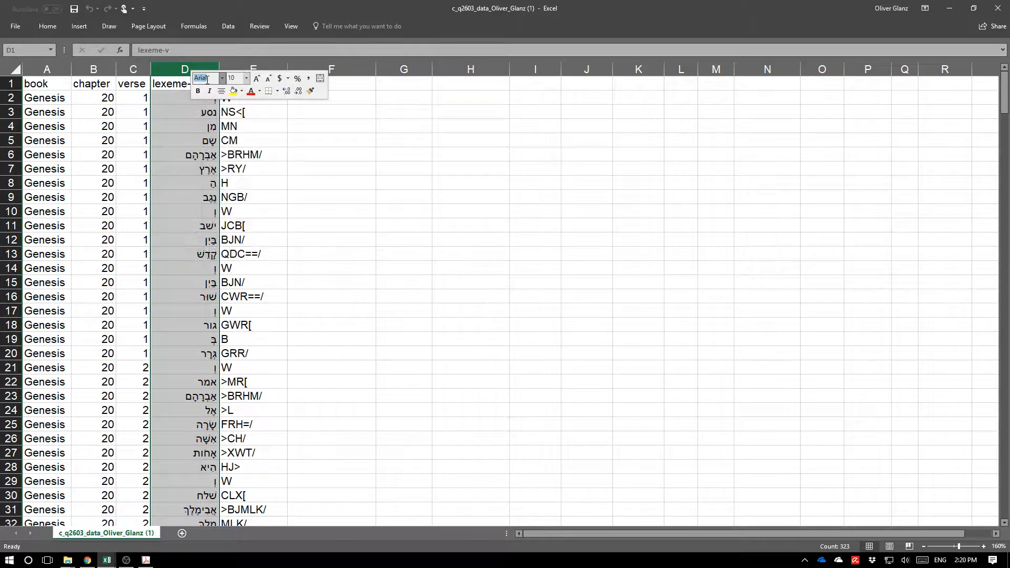
type("SBL Hebrew")
key("Tab")
key("Return")
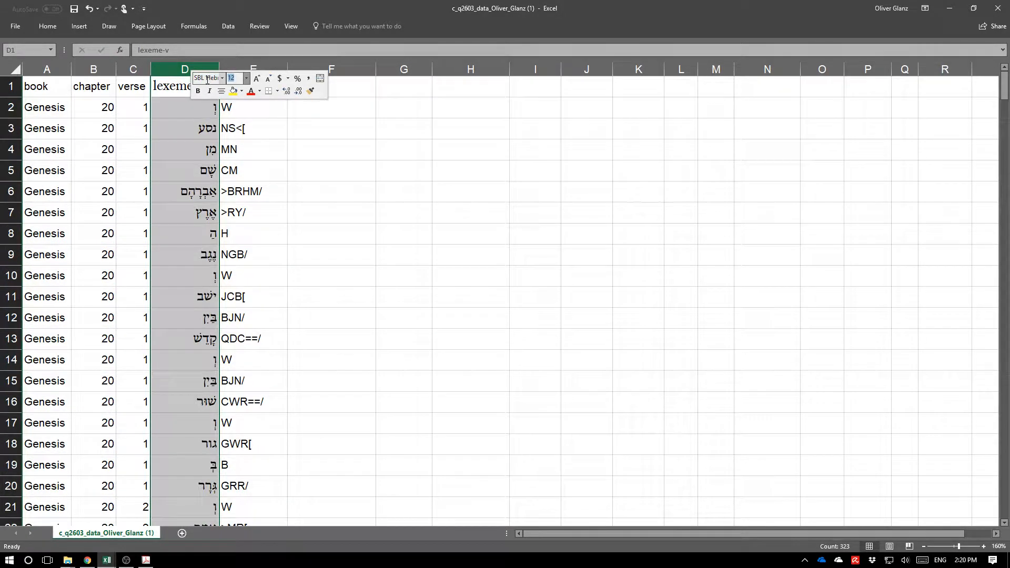
Copy the book header's formatting onto the whole header row from book to lexeme-t.
left_click(289, 199)
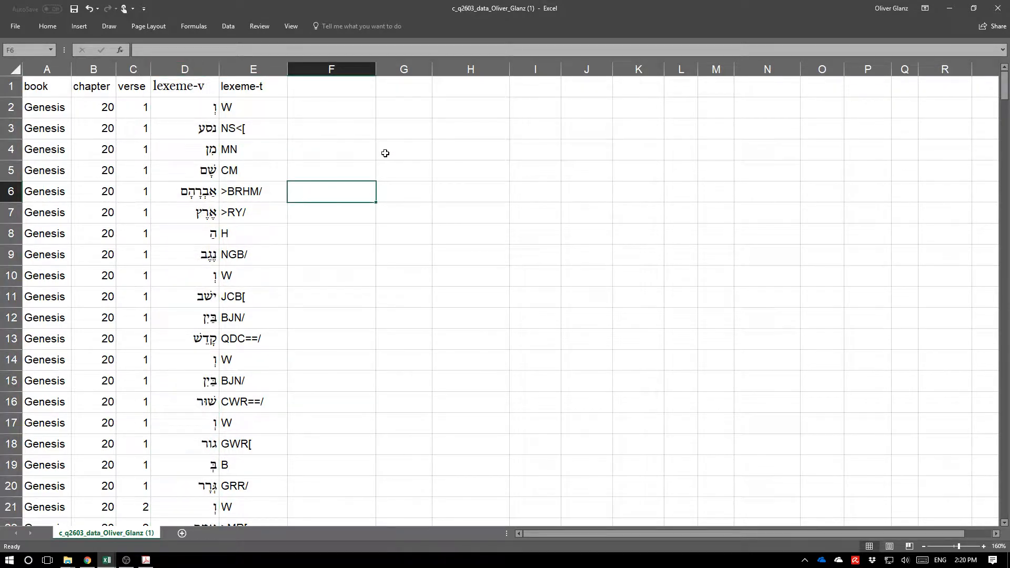
right_click(61, 90)
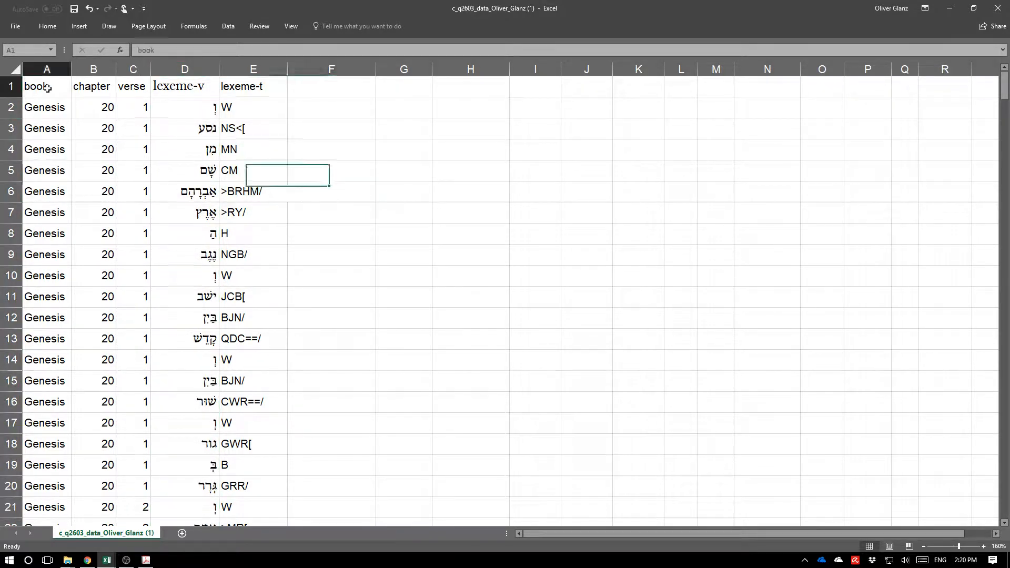
left_click(167, 71)
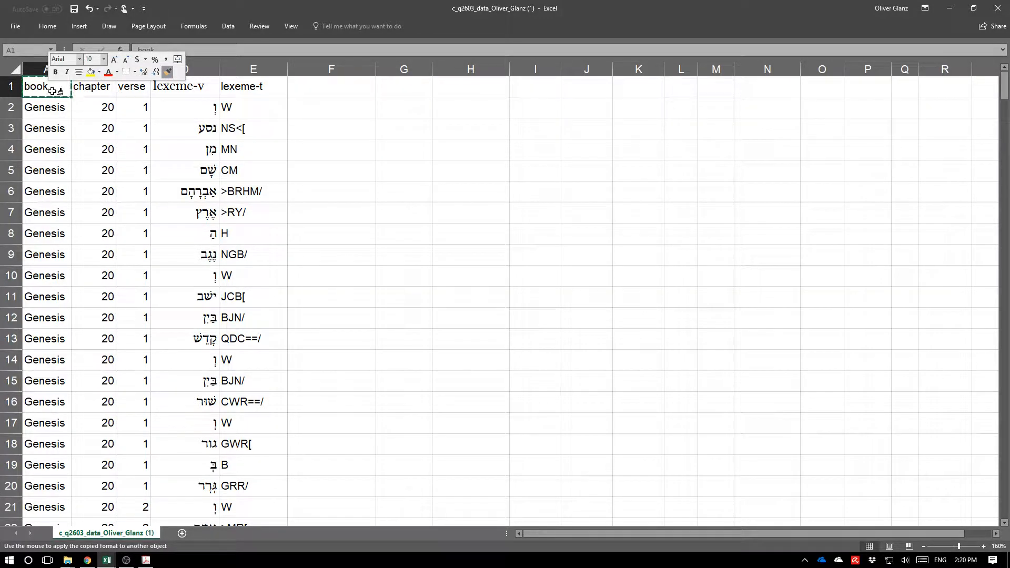
left_click_drag(53, 91, 226, 96)
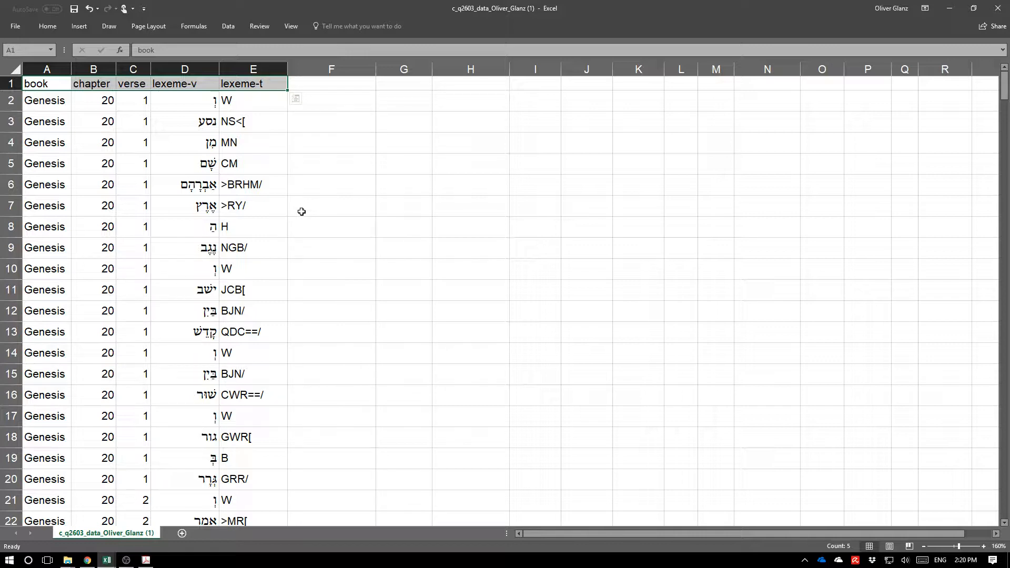
Remove duplicate rows across columns A to E, comparing only the lexeme-t column.
left_click(199, 107)
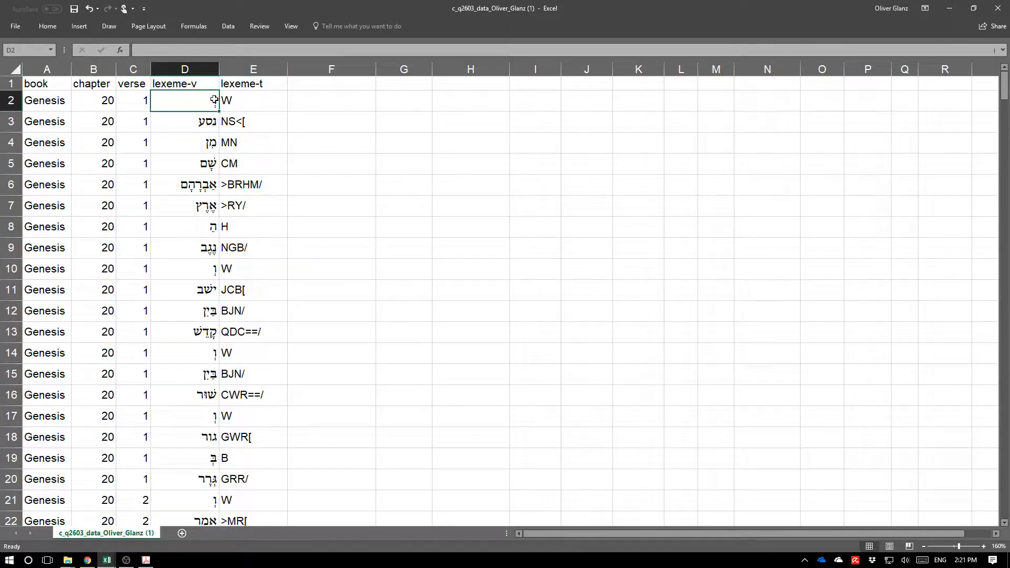
left_click_drag(196, 104, 229, 103)
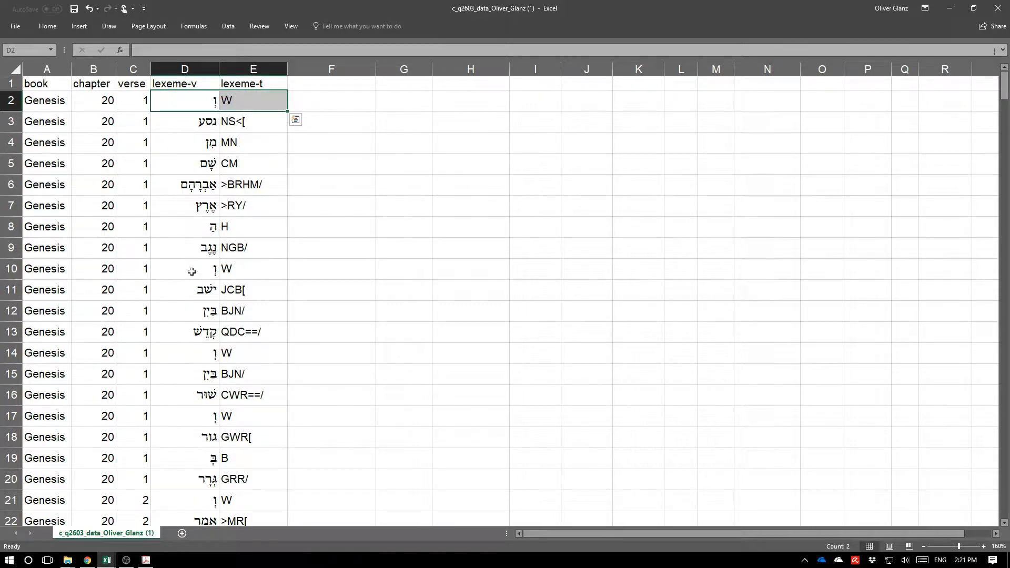
left_click_drag(192, 271, 248, 267)
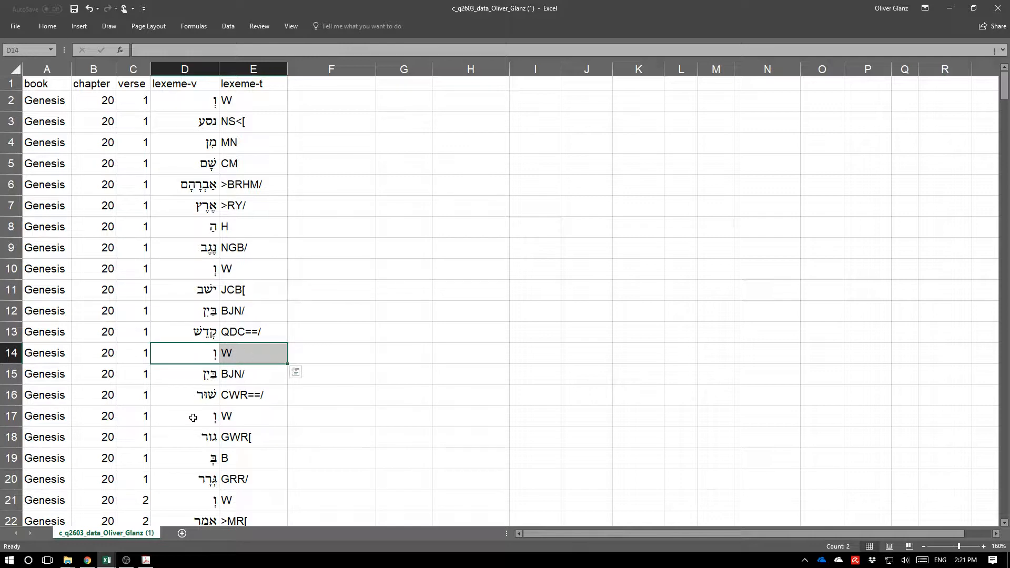
left_click_drag(198, 417, 254, 416)
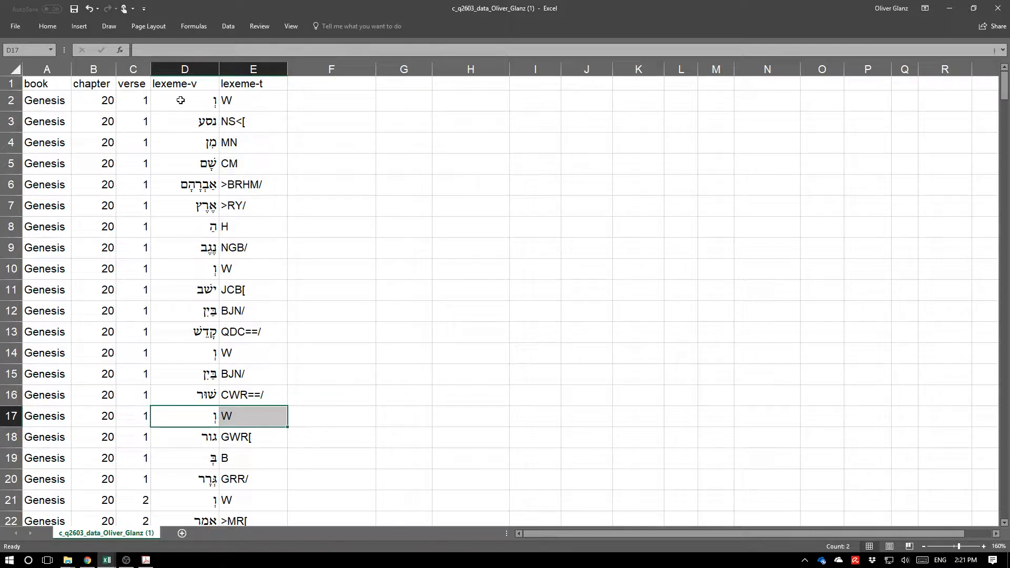
left_click(46, 69)
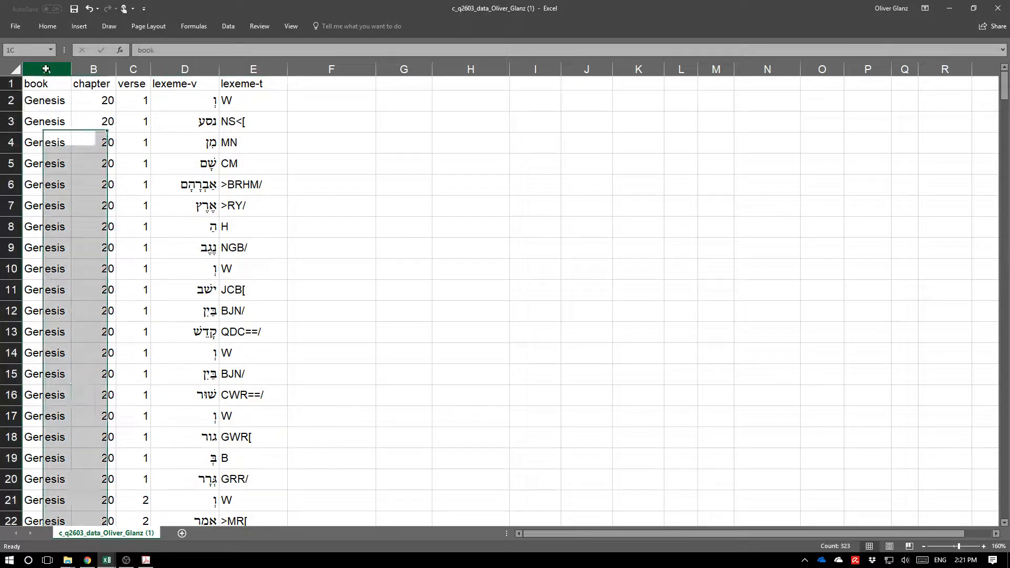
left_click_drag(45, 69, 240, 70)
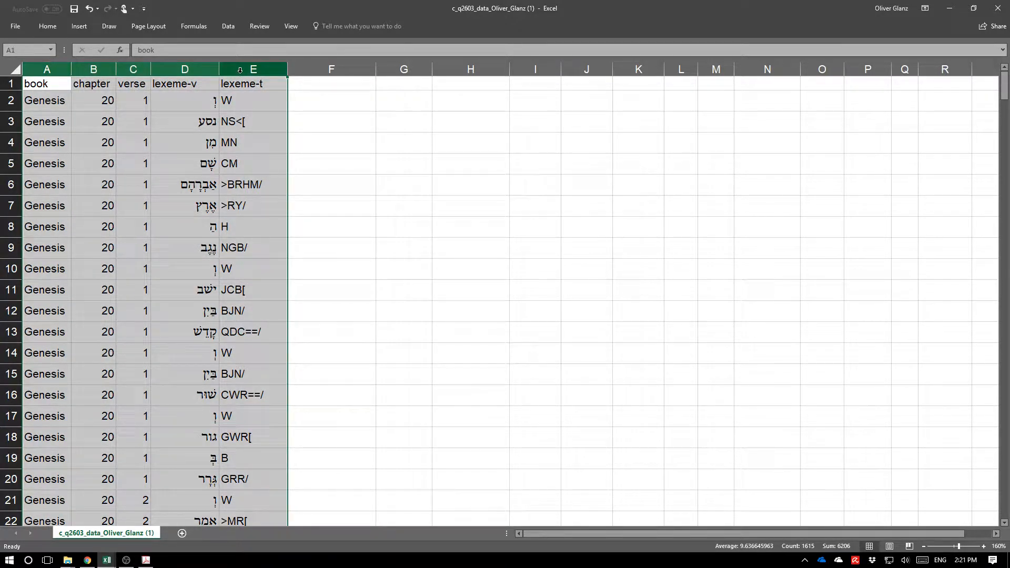
left_click(233, 26)
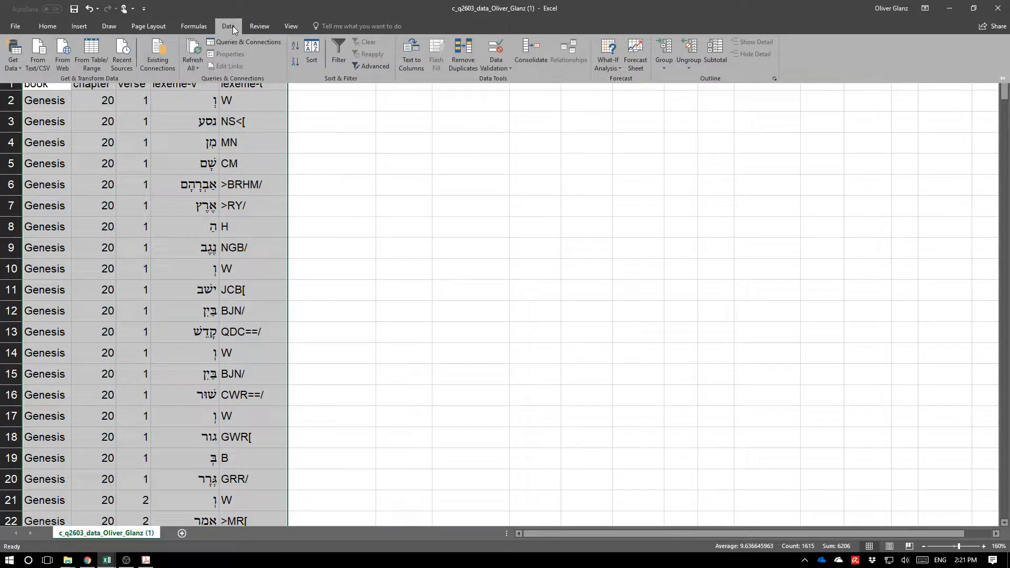
left_click(471, 52)
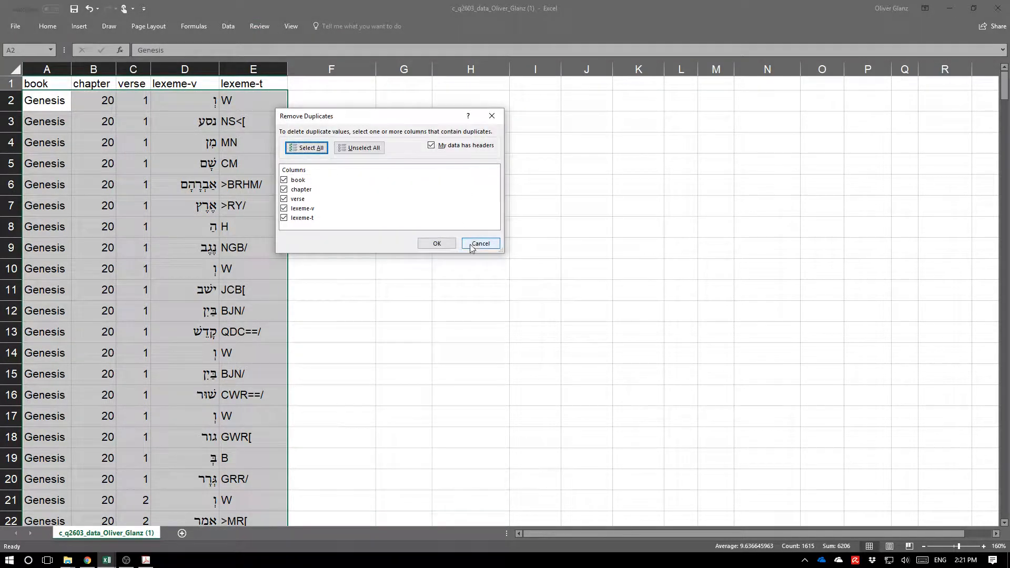
left_click(284, 209)
left_click(284, 198)
left_click(284, 189)
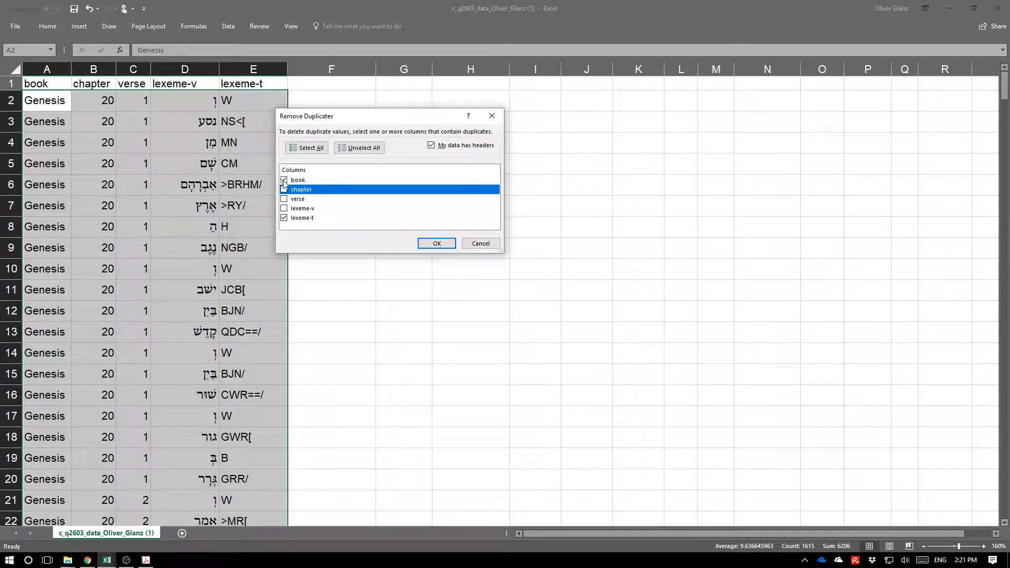
left_click(284, 181)
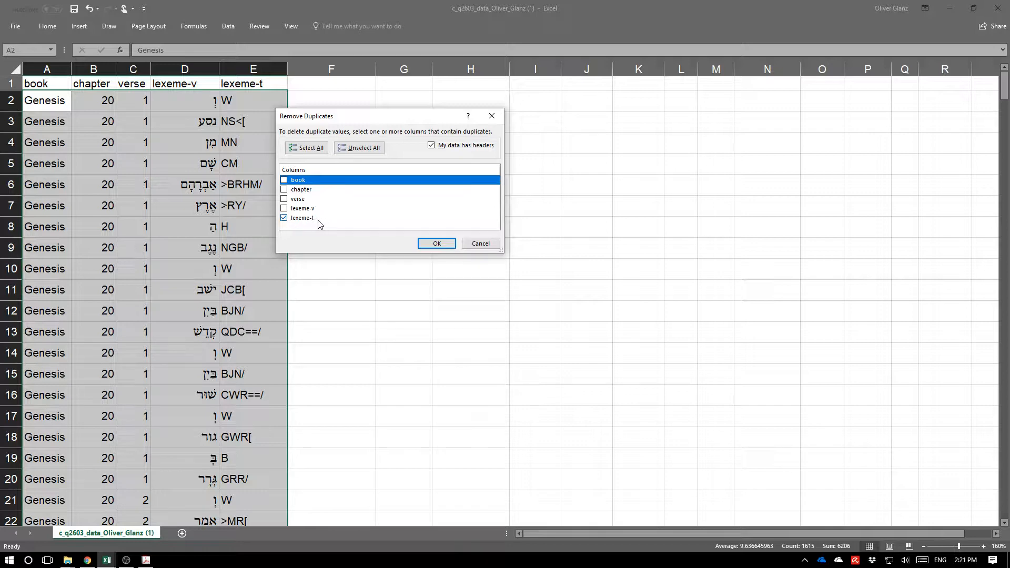
left_click(434, 245)
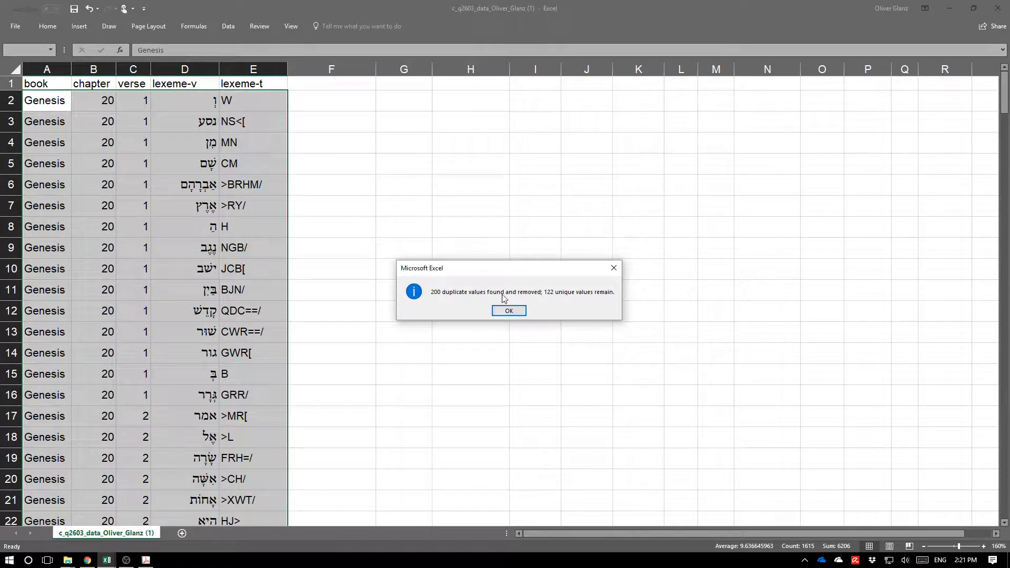
left_click(509, 310)
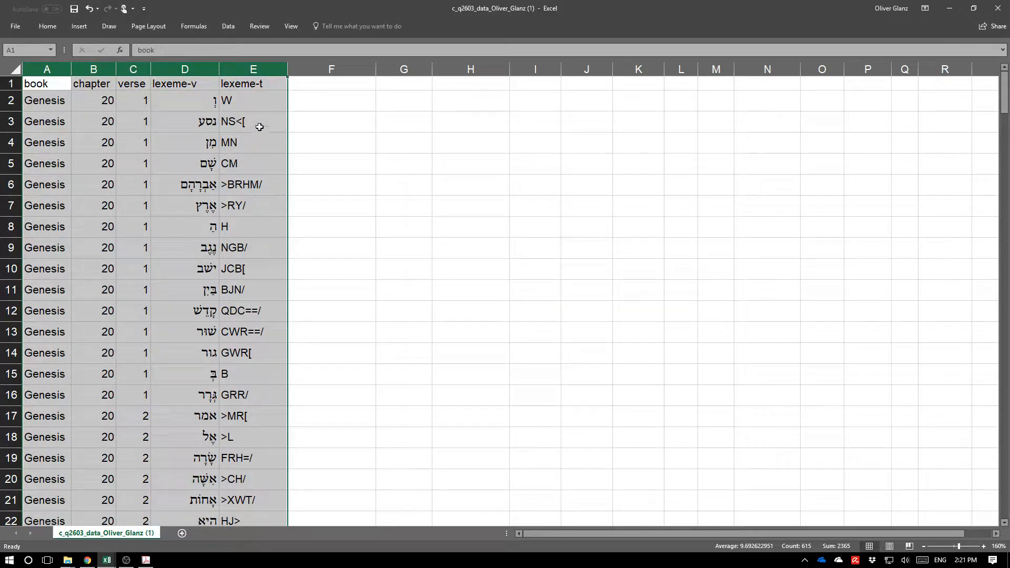
Enter the header glosses in the first empty column after lexeme-t.
left_click(232, 104)
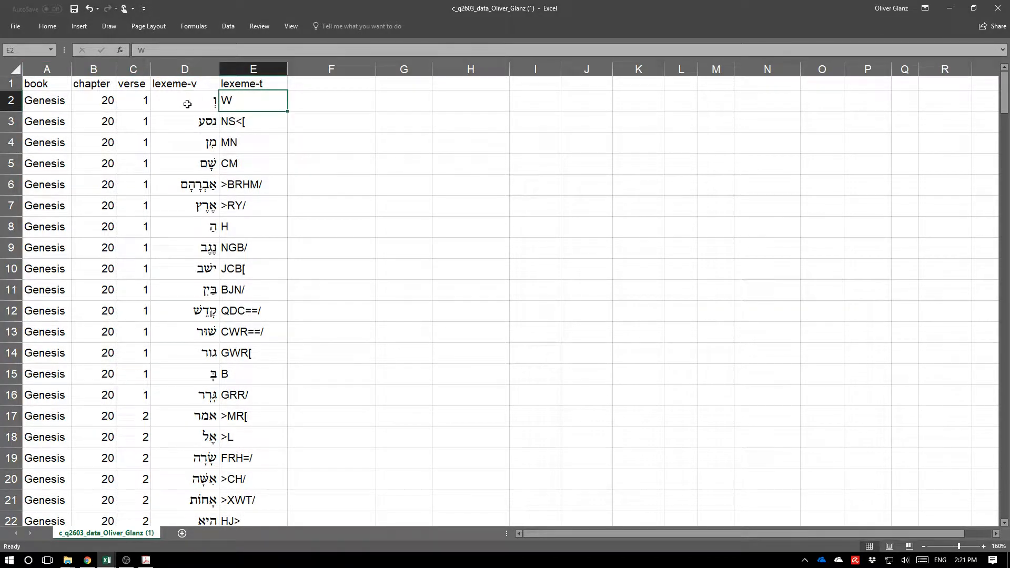
left_click(187, 101)
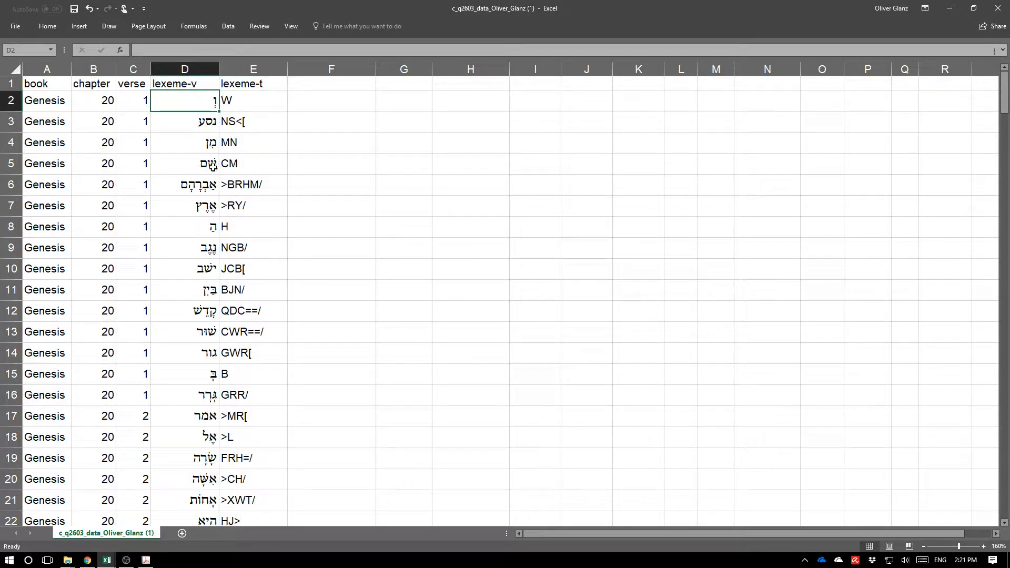
scroll(209, 332, "down", 20)
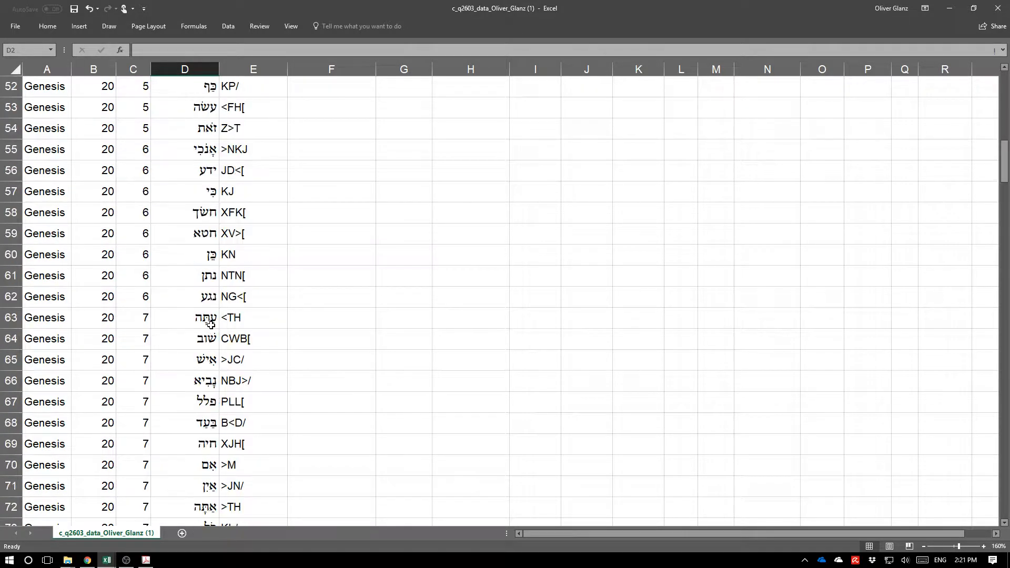
scroll(181, 312, "up", 5)
scroll(180, 312, "up", 18)
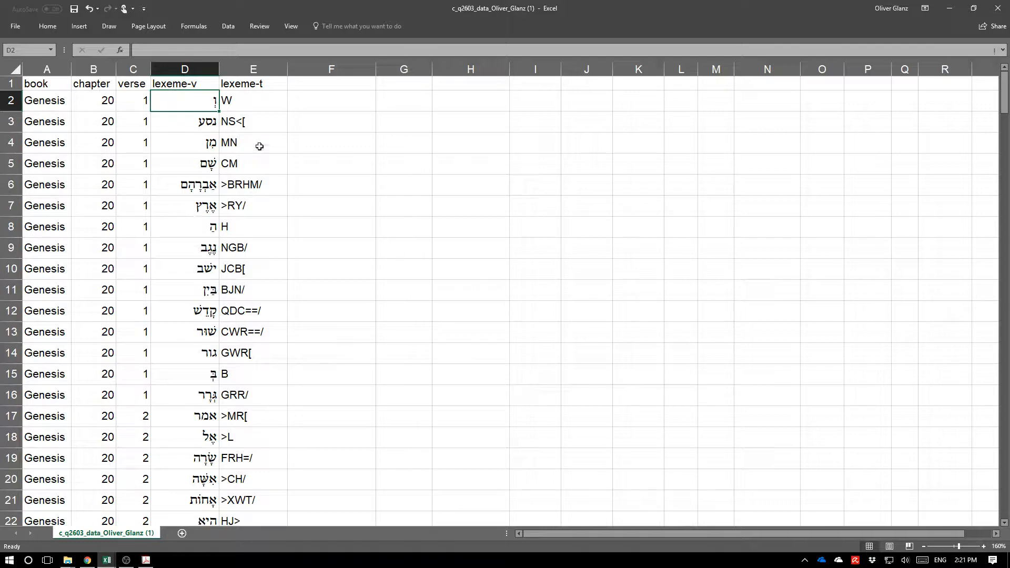
left_click(311, 86)
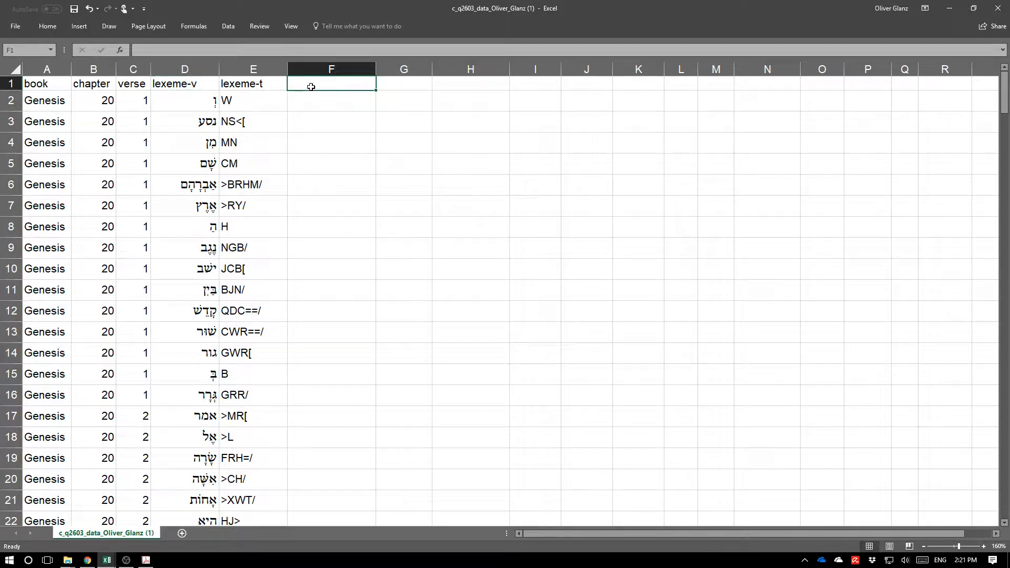
type("glosses")
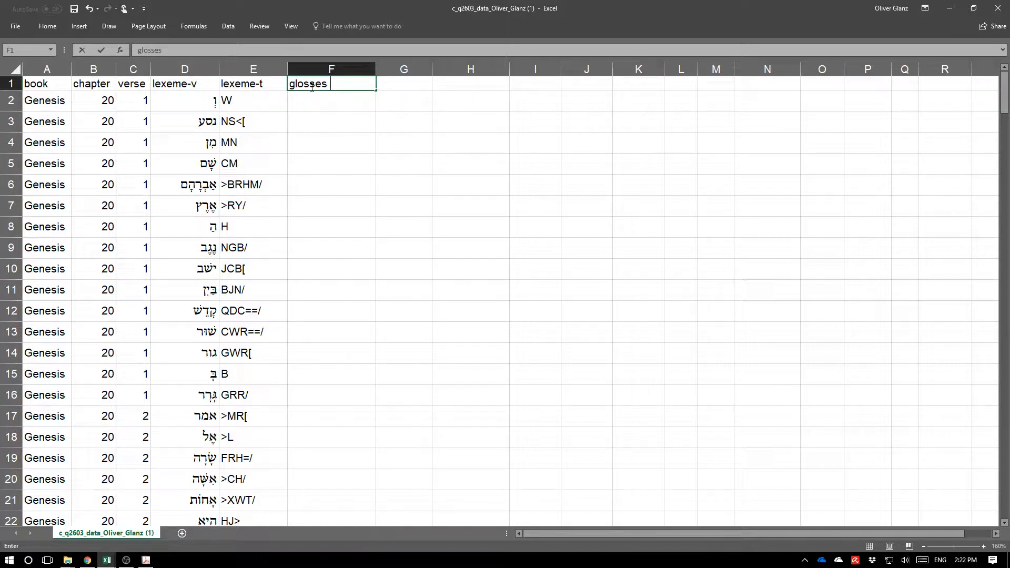
type(" EN")
Extend the column header to glosses EN.
key("Return")
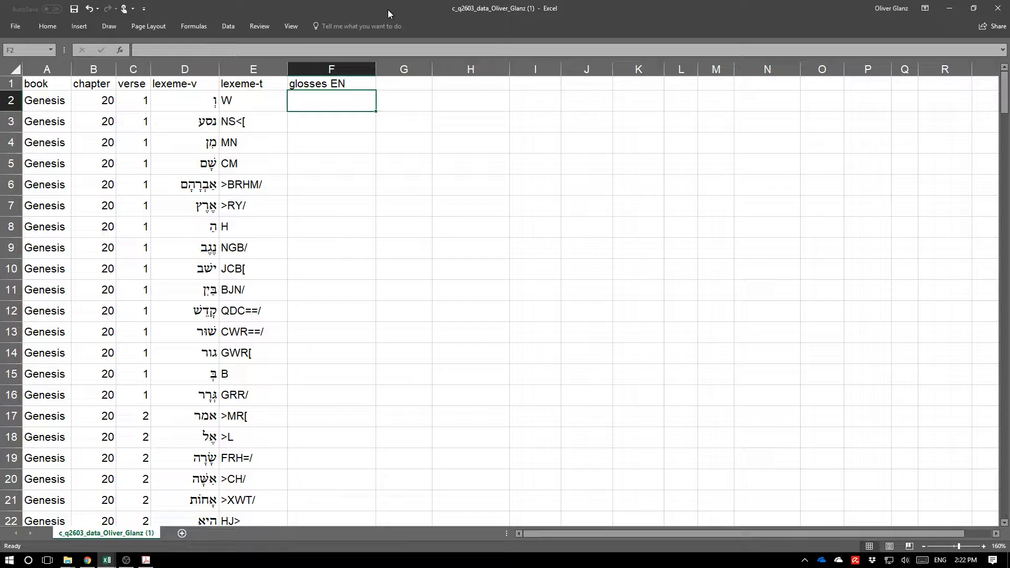
Place the workbook beside the dictionary workbook and start a VLOOKUP in F2 for E2 against the heb_en sheet's columns C to F.
key("super+Right")
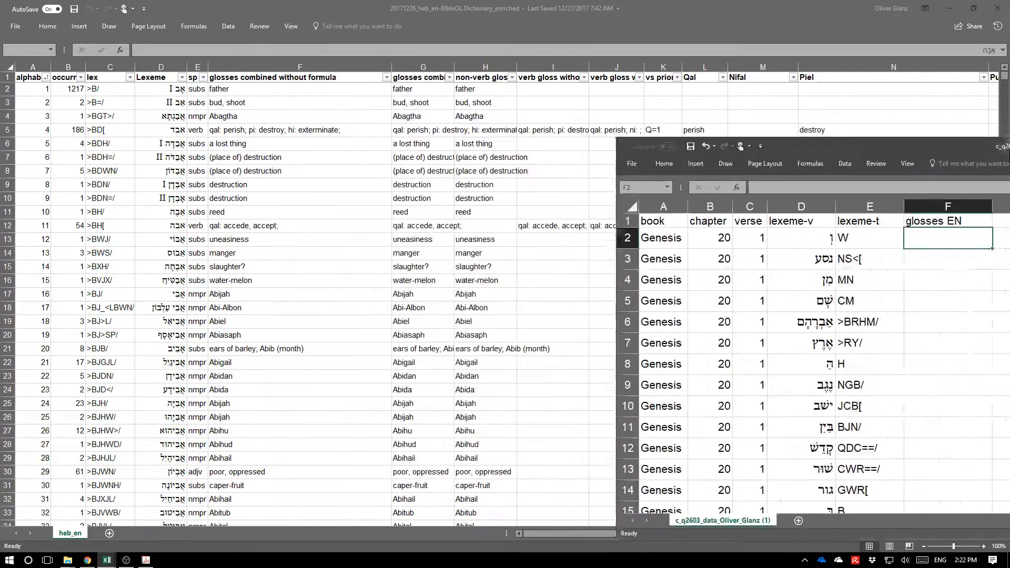
left_click(167, 168)
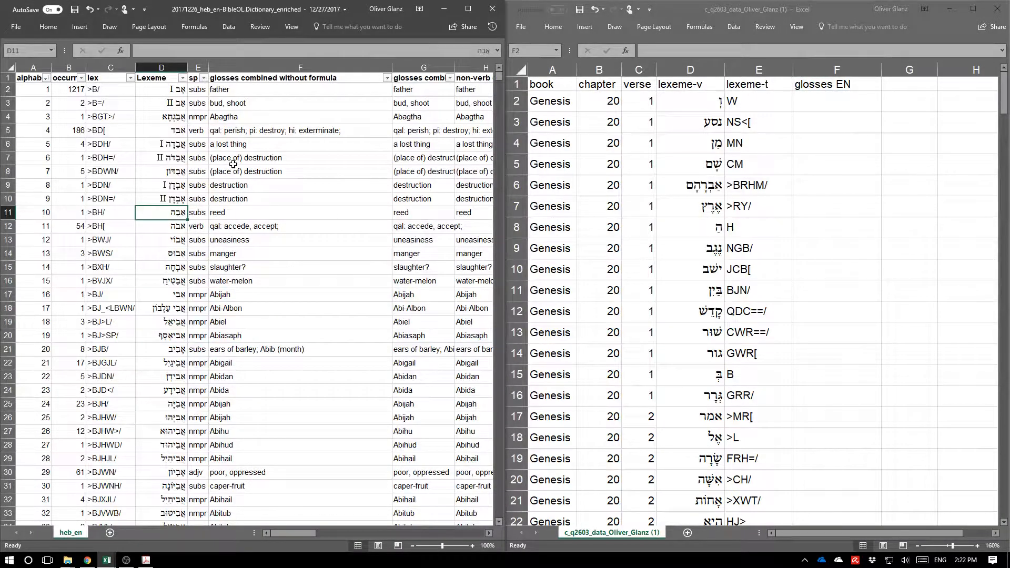
left_click(81, 120)
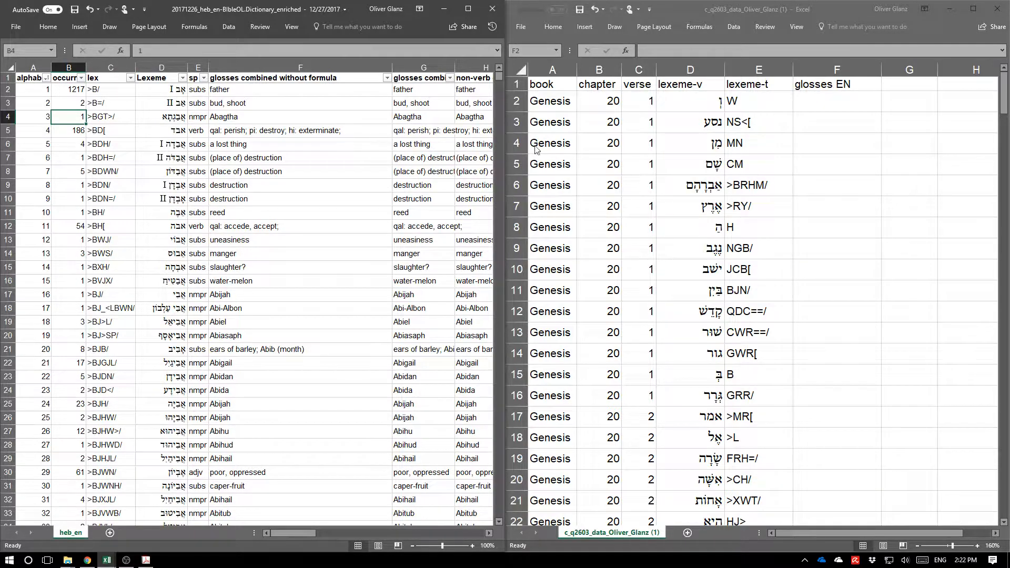
left_click(821, 101)
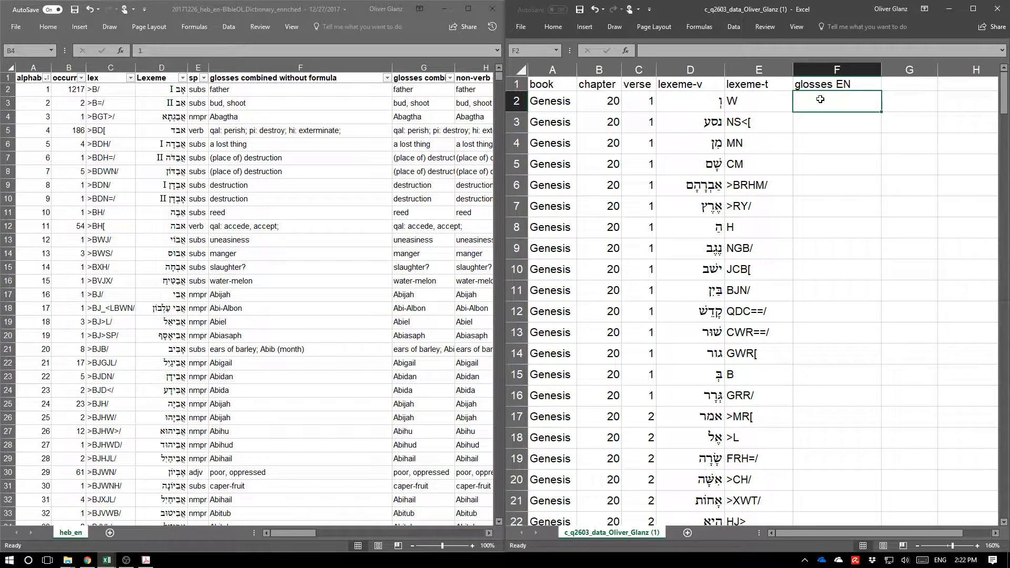
type("=VL")
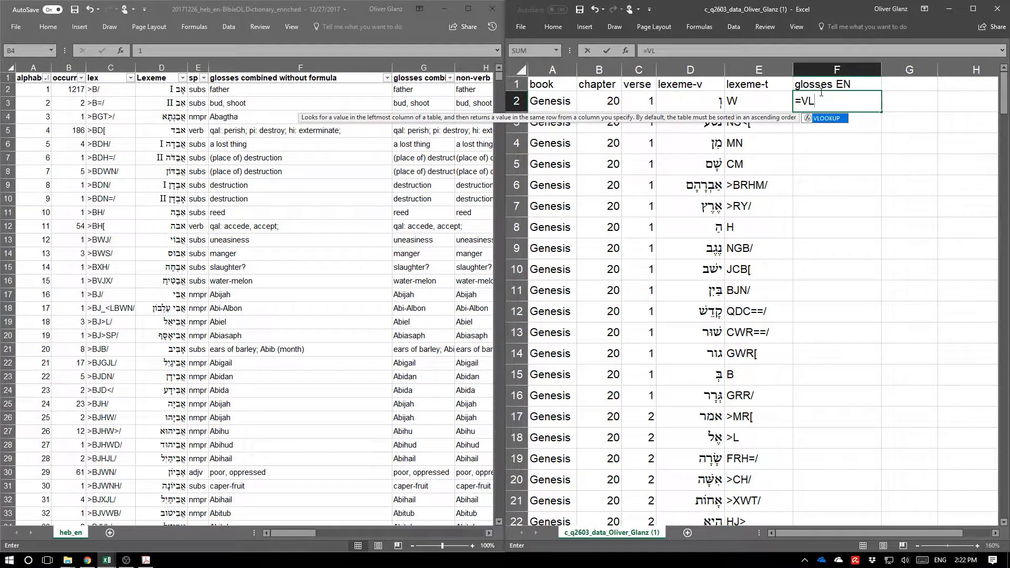
double_click(826, 119)
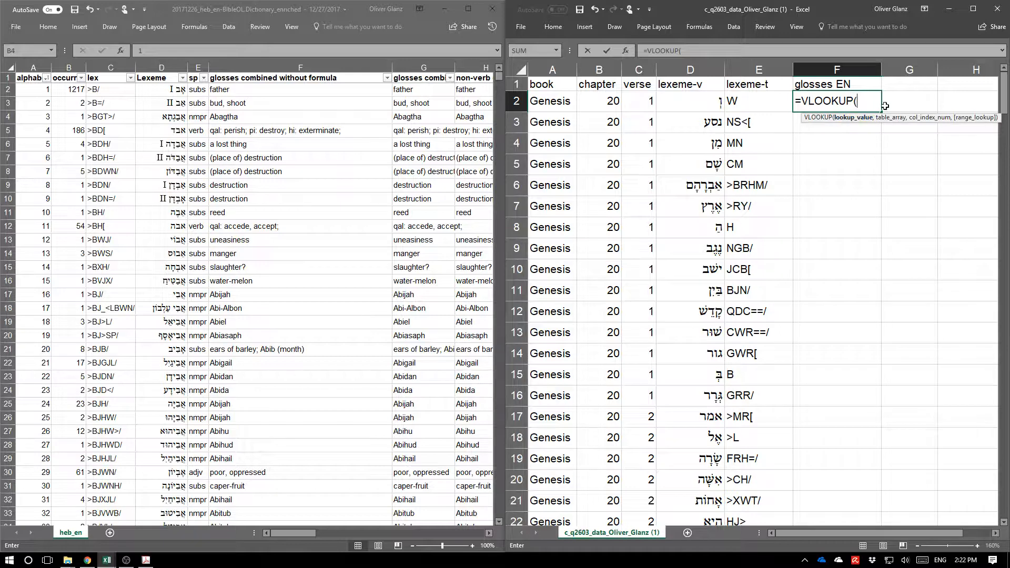
left_click(748, 100)
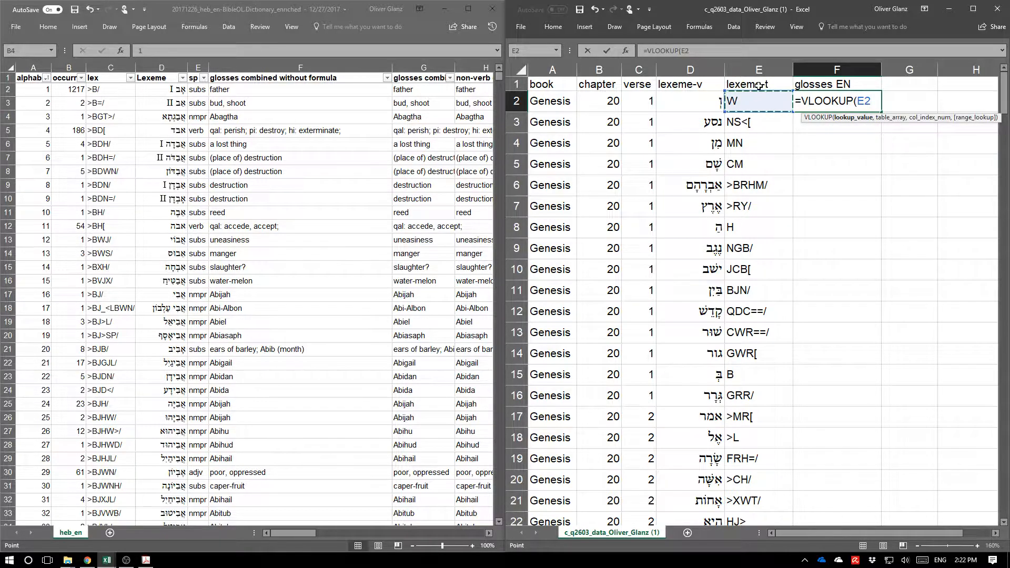
type(",")
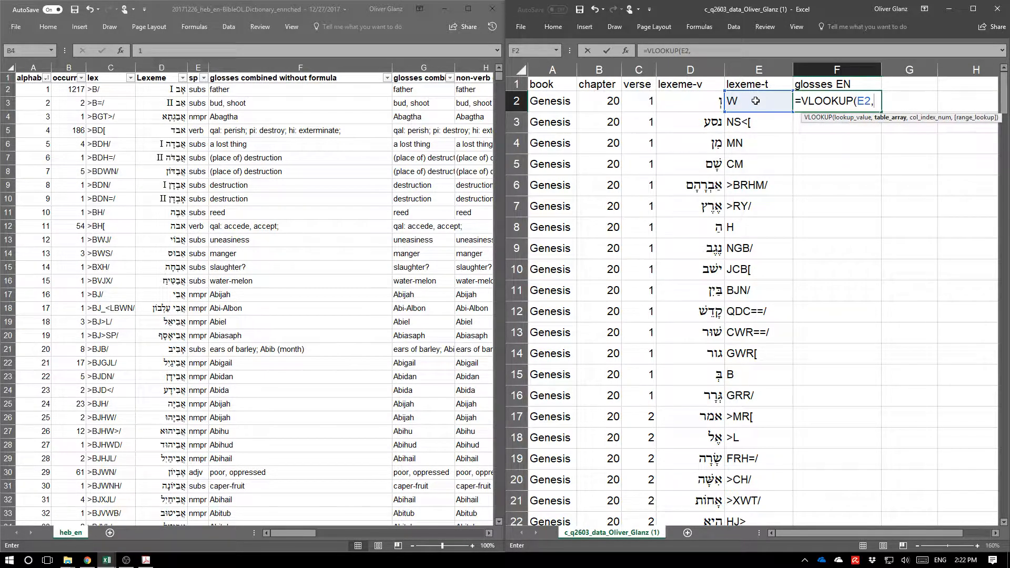
left_click(103, 90)
left_click(102, 90)
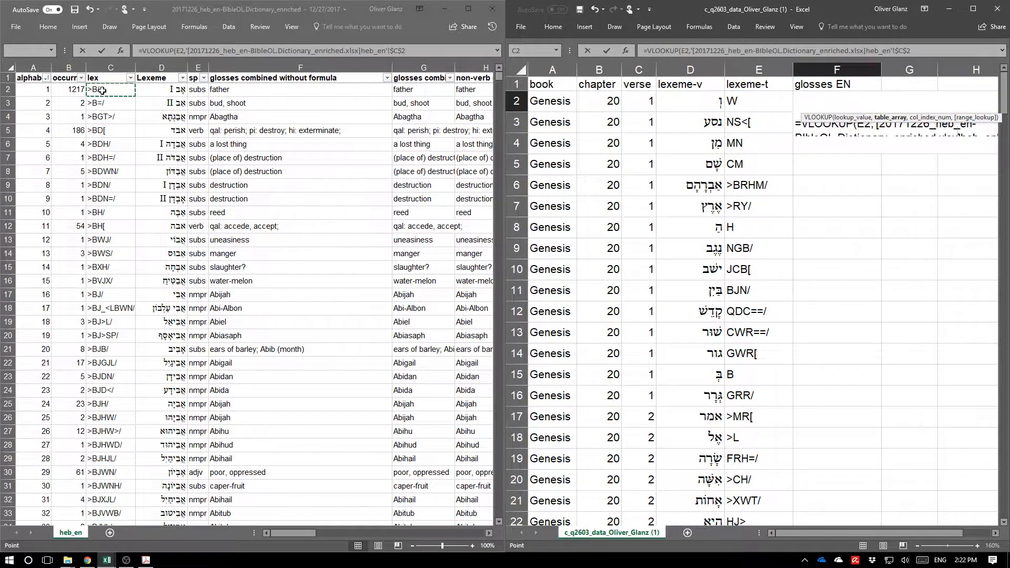
left_click_drag(102, 90, 123, 458)
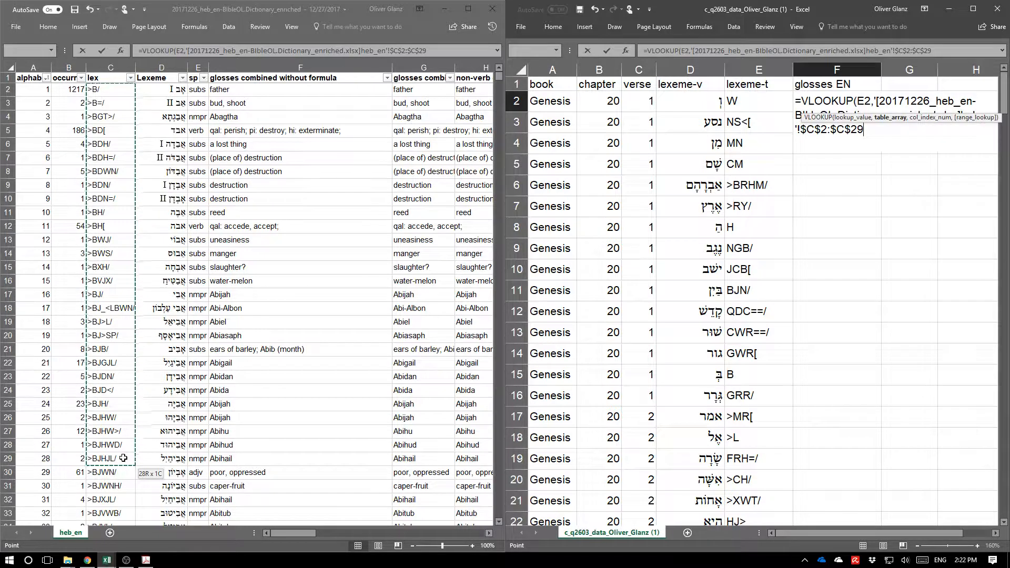
left_click_drag(124, 458, 263, 459)
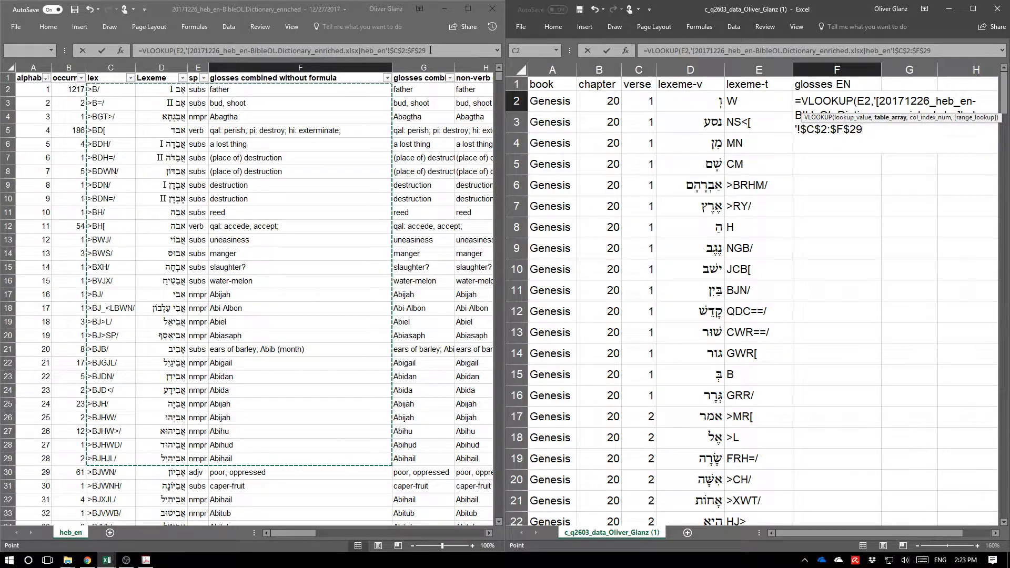
Extend the lookup range to $C$2:$F$10000 and complete the formula with column index 4 and exact match 0.
left_click(498, 73)
left_click_drag(498, 75, 498, 74)
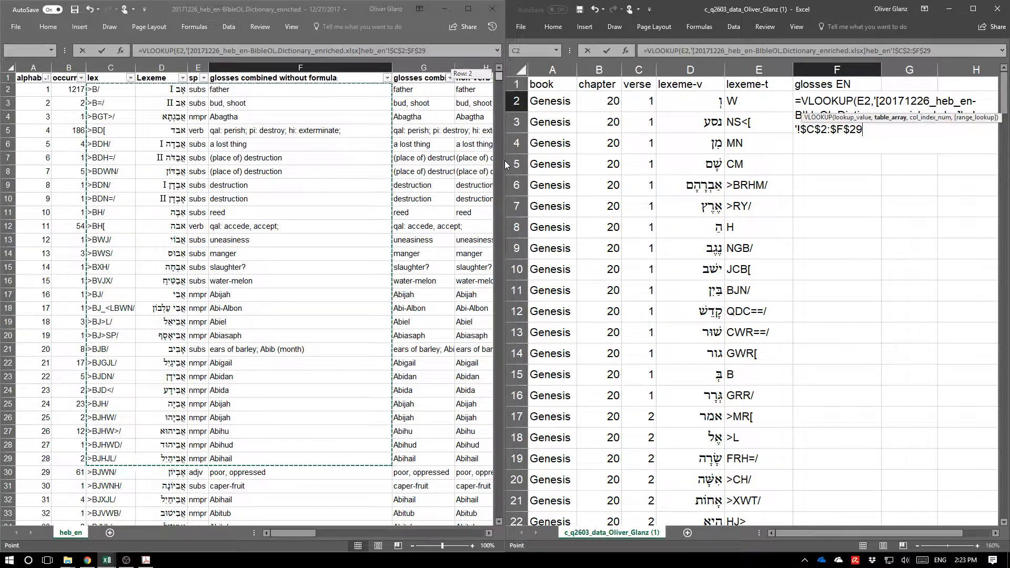
left_click(423, 50)
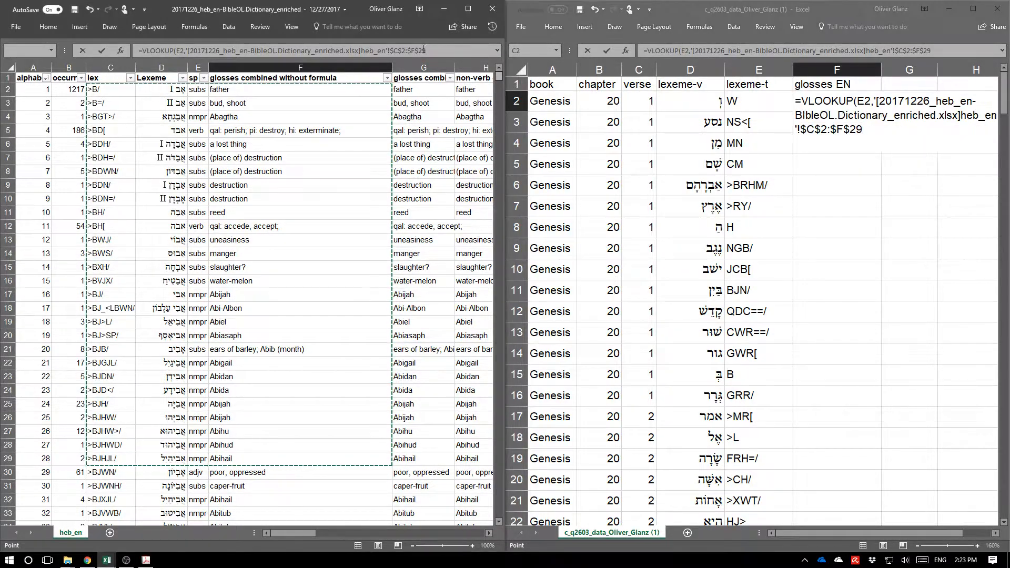
left_click(421, 51)
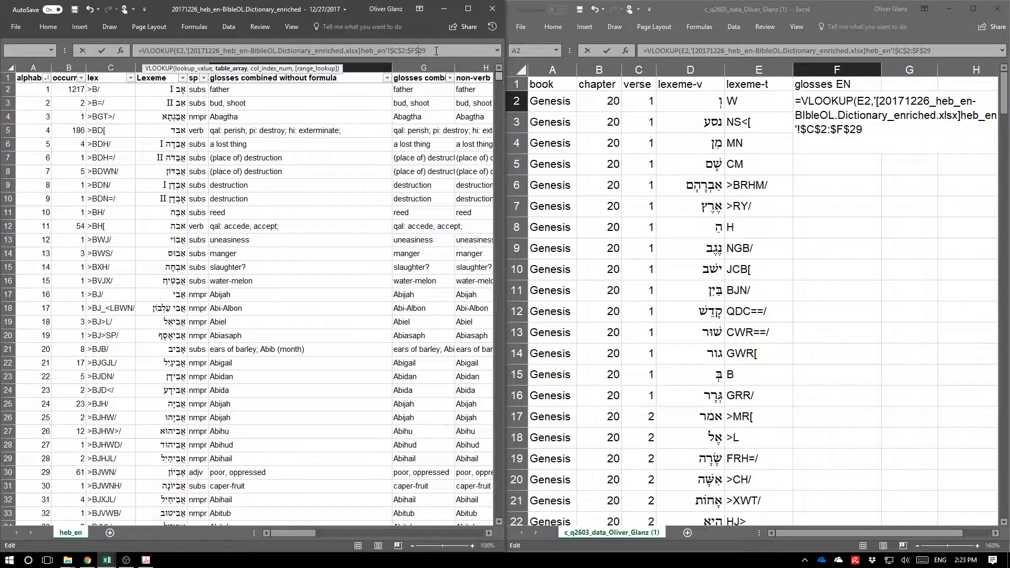
type("10000")
key("Delete")
key("Delete")
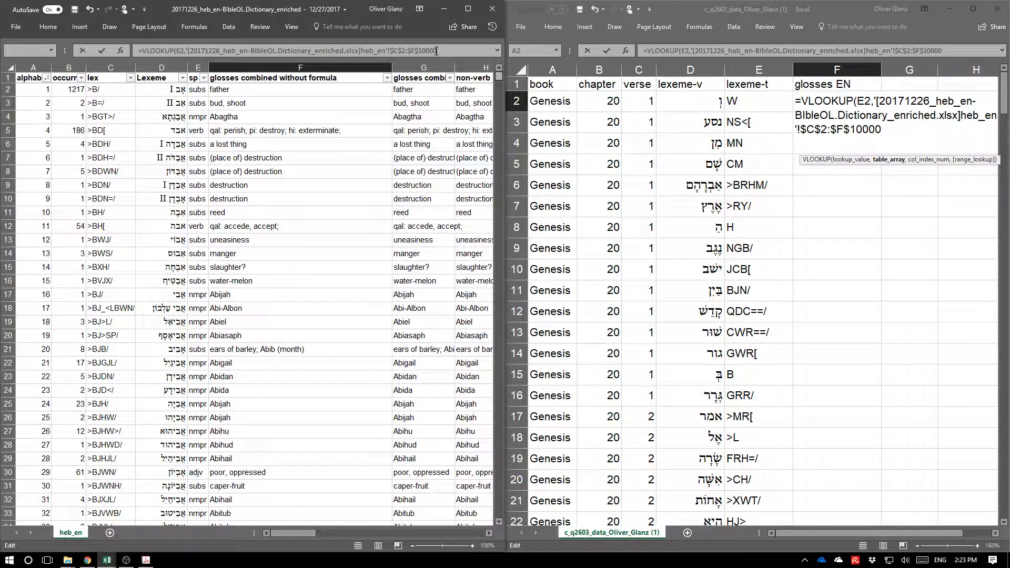
type(",")
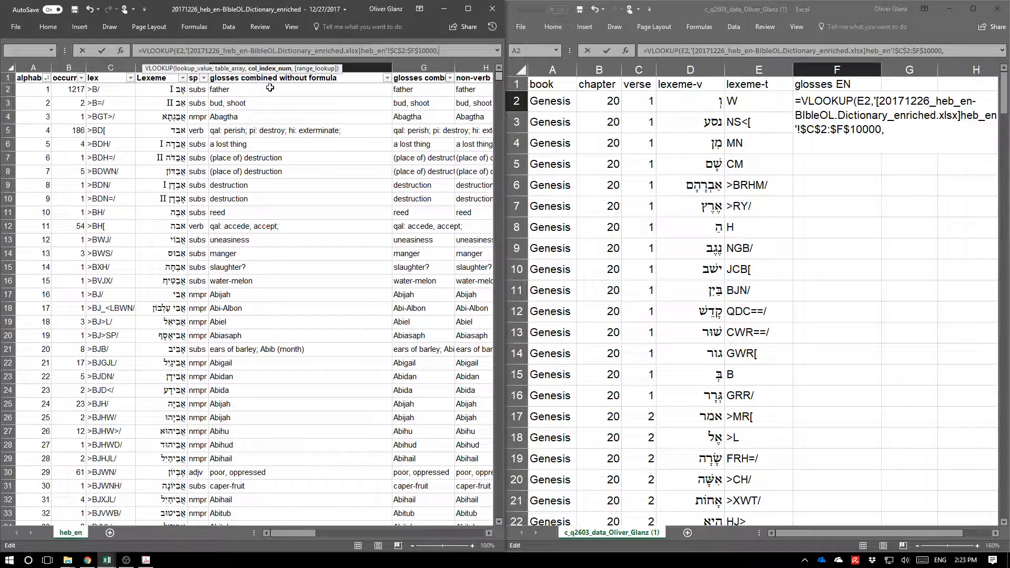
type("4,0)")
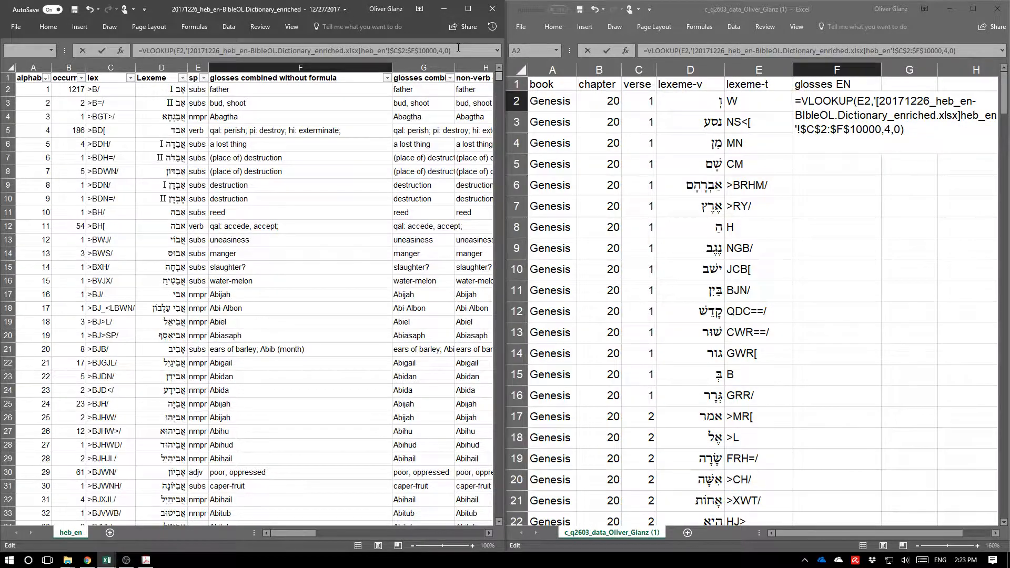
key("Return")
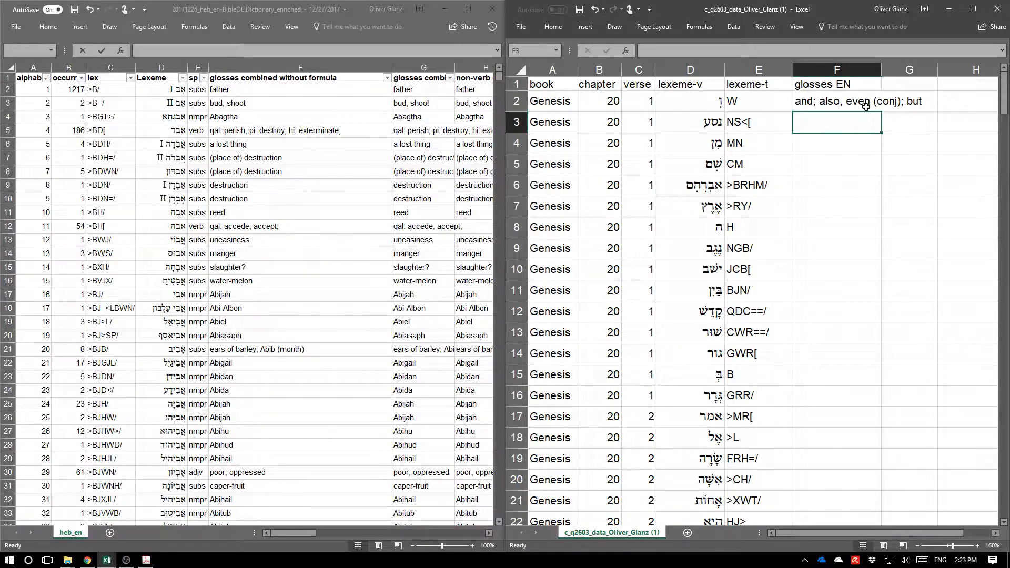
Fill the VLOOKUP formula down the glosses EN column to the last data row.
key("Up")
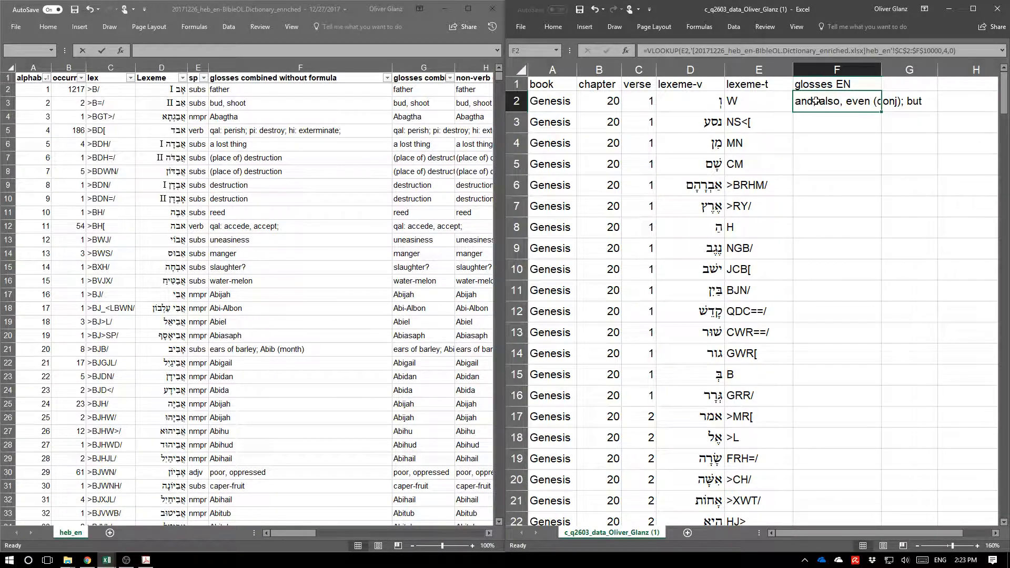
double_click(881, 113)
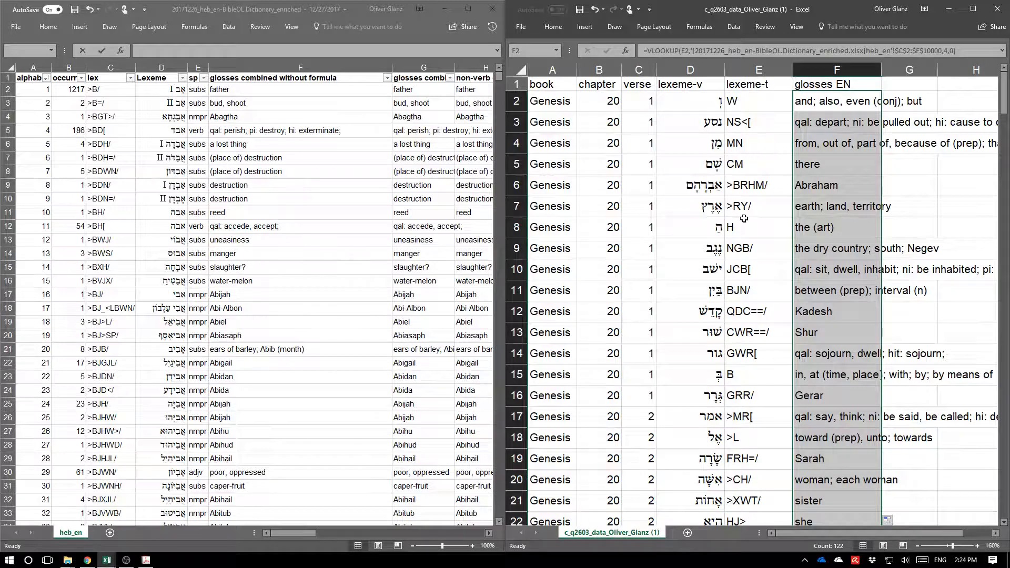
left_click_drag(1003, 97, 1007, 248)
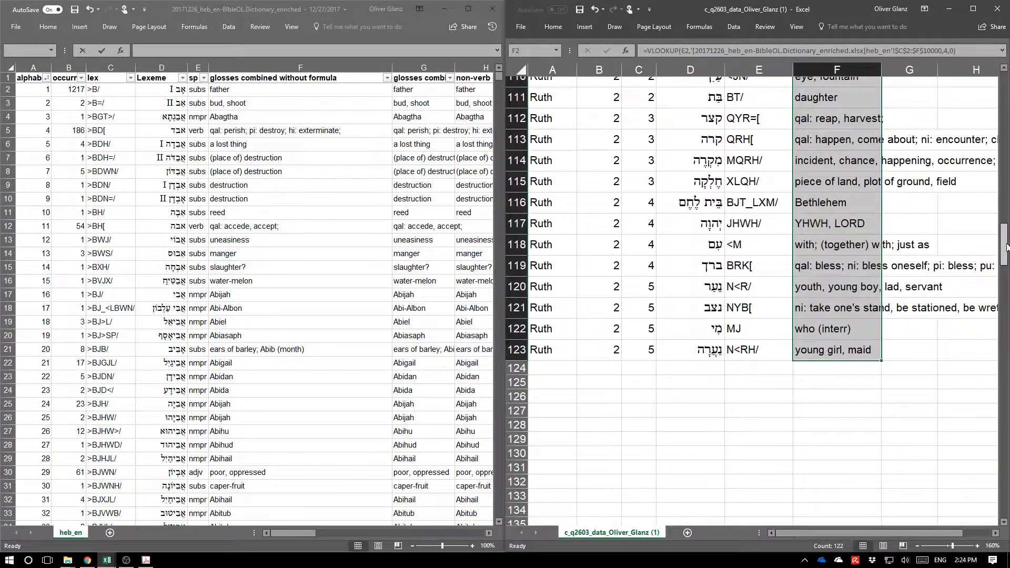
Maximize the workbook window and copy the whole glosses EN column.
double_click(825, 7)
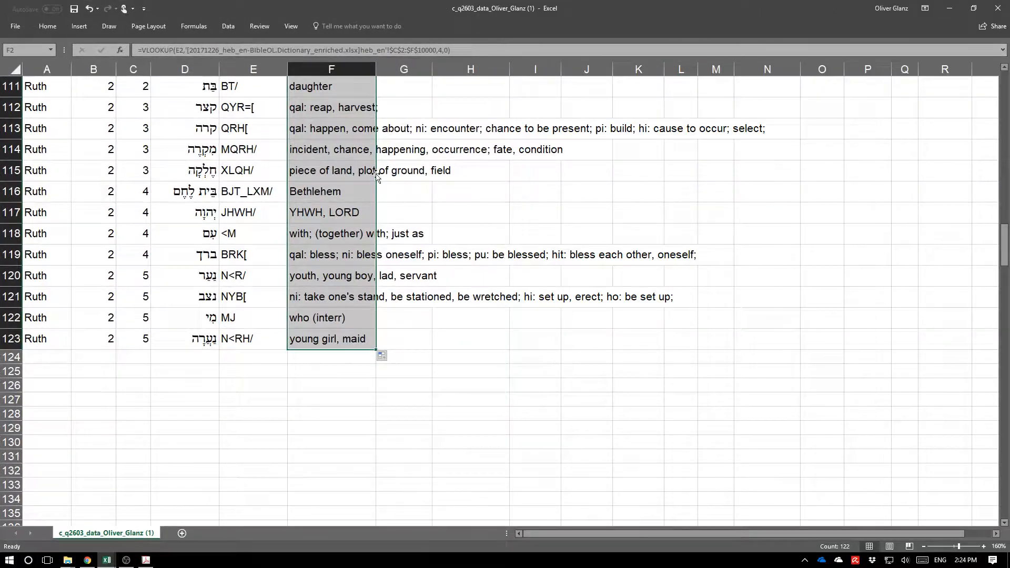
left_click_drag(1003, 244, 1003, 92)
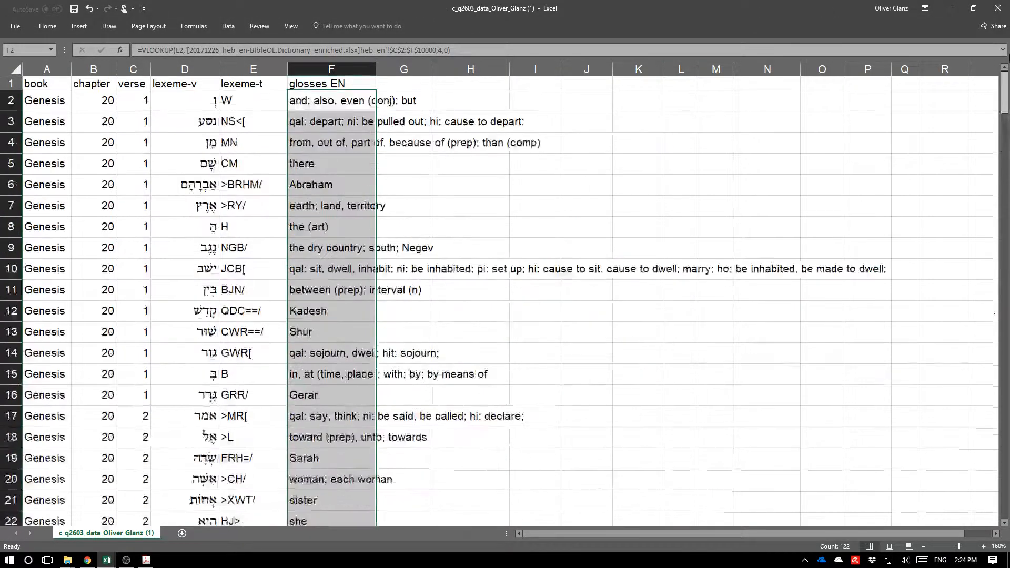
left_click(347, 99)
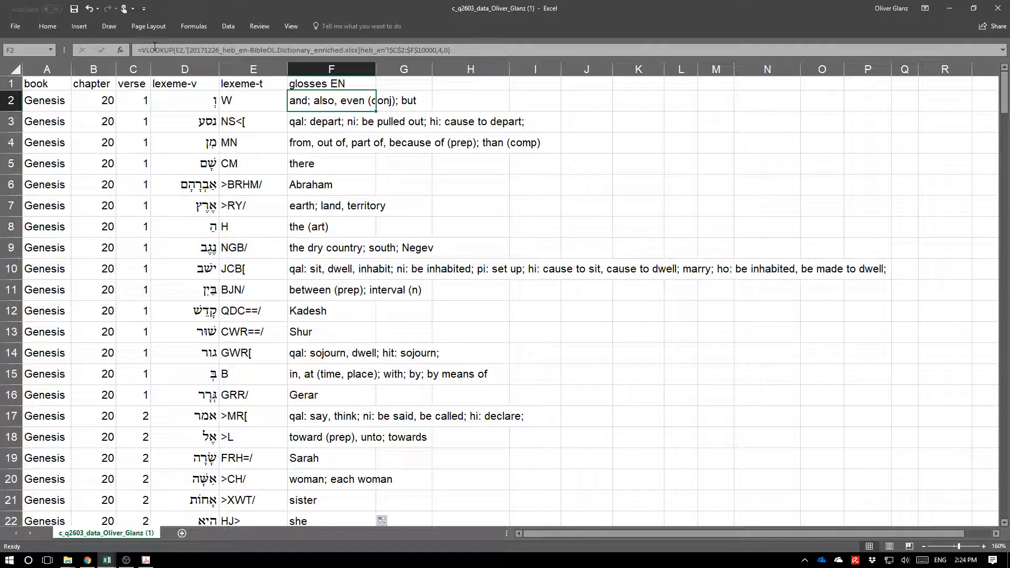
left_click(332, 69)
key("ctrl+c")
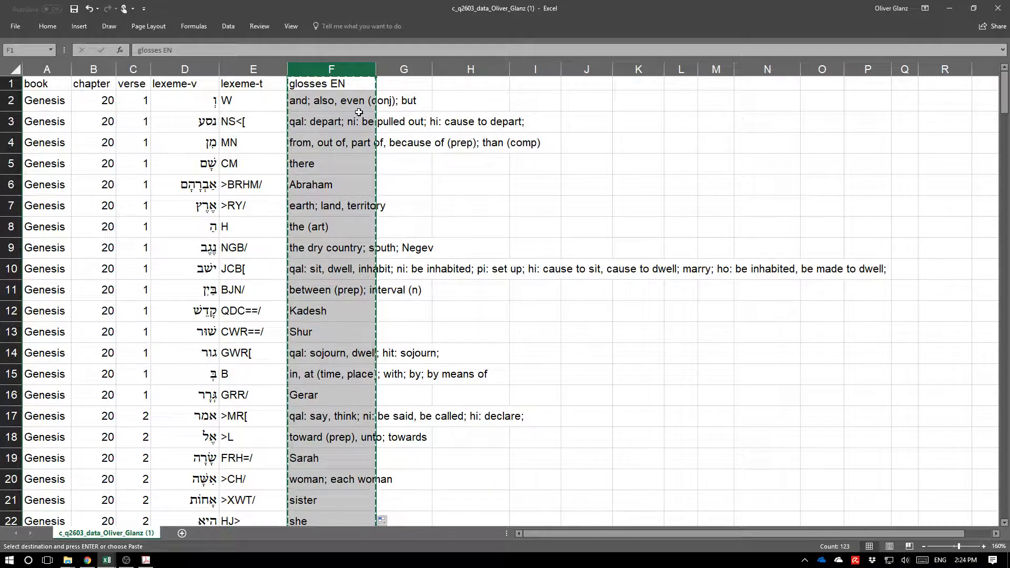
Paste the copied glosses into a new Notepad document and copy the plain text back.
key("super")
type("note")
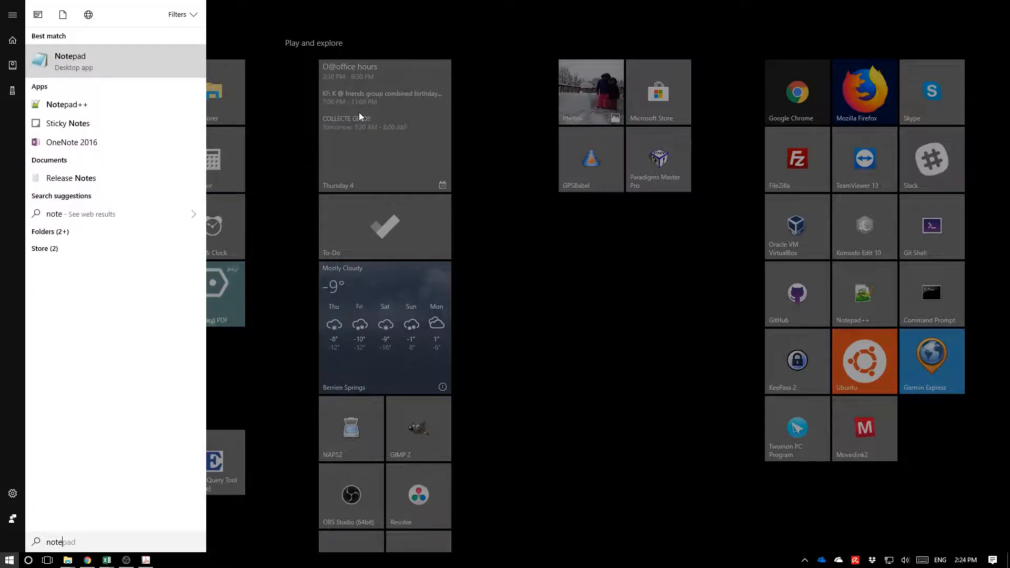
key("Return")
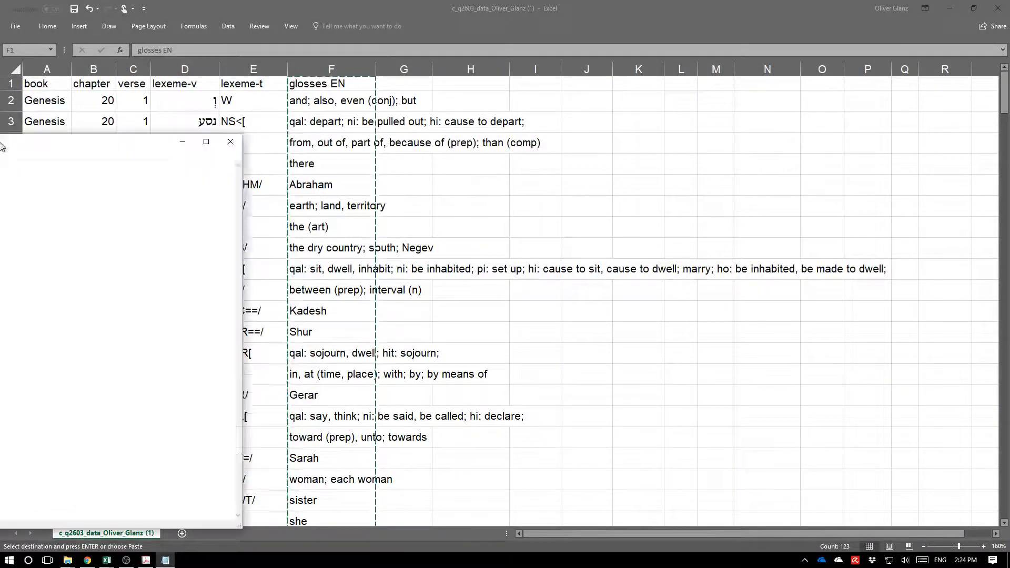
key("ctrl+v")
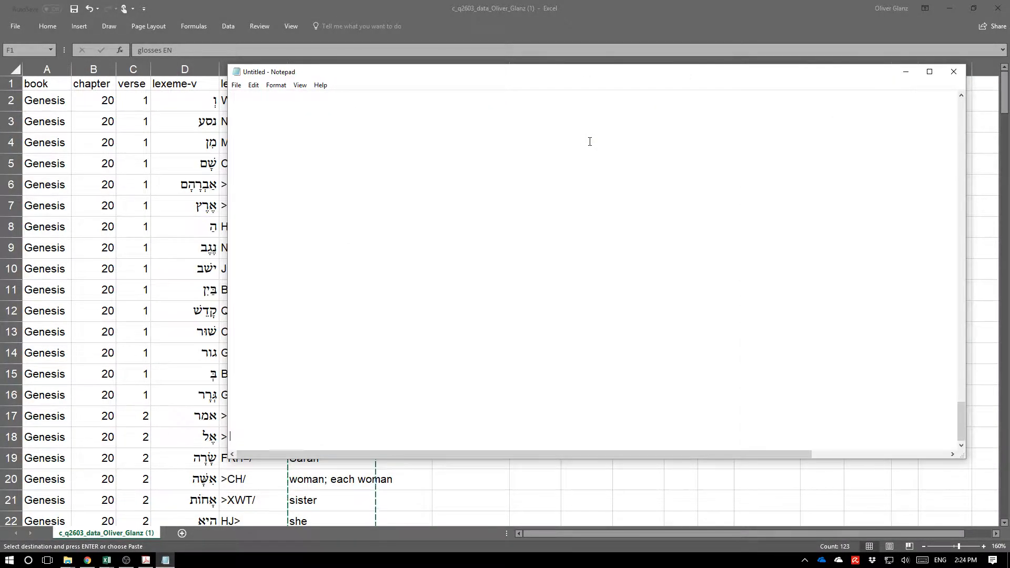
scroll(422, 158, "up", 5)
left_click_drag(960, 407, 960, 113)
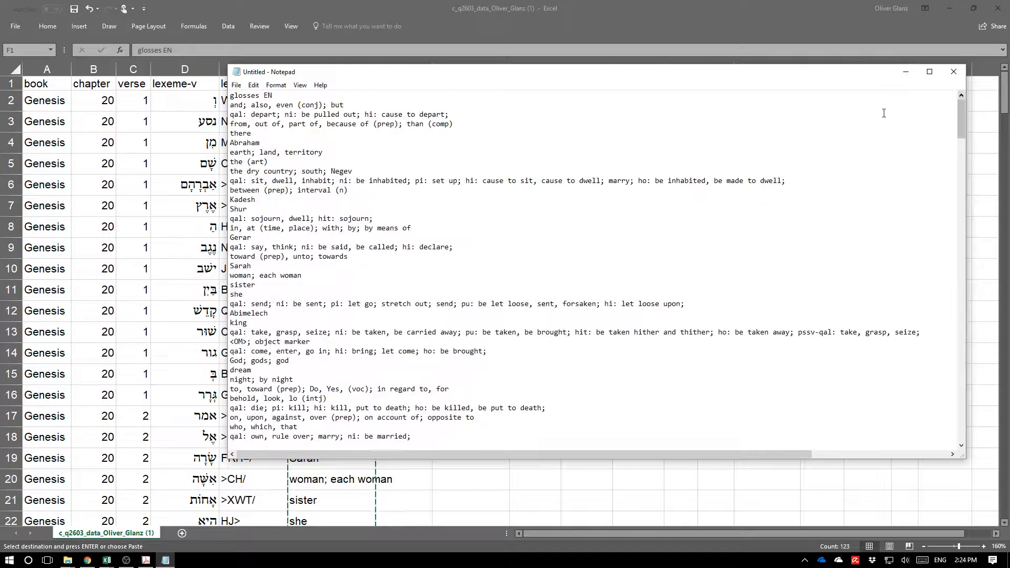
key("ctrl+End")
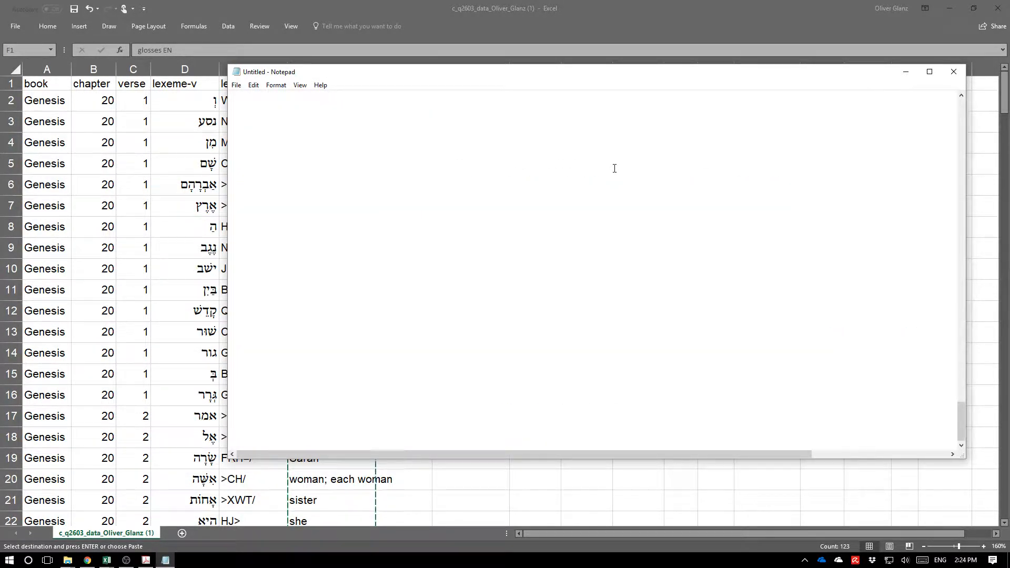
key("ctrl+c")
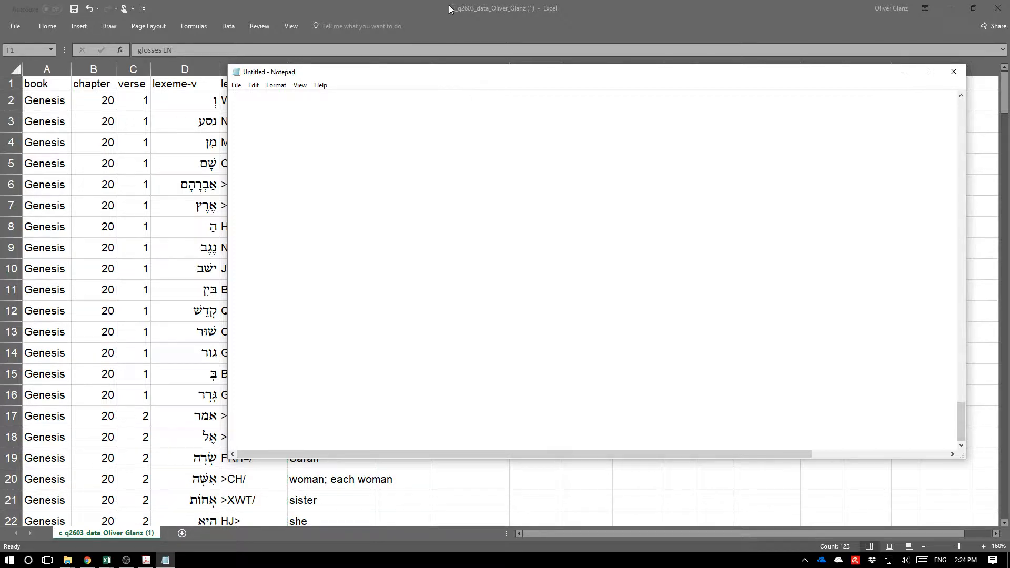
Paste the plain-text glosses over column F in the workbook, accepting the paste.
left_click(421, 8)
key("ctrl+v")
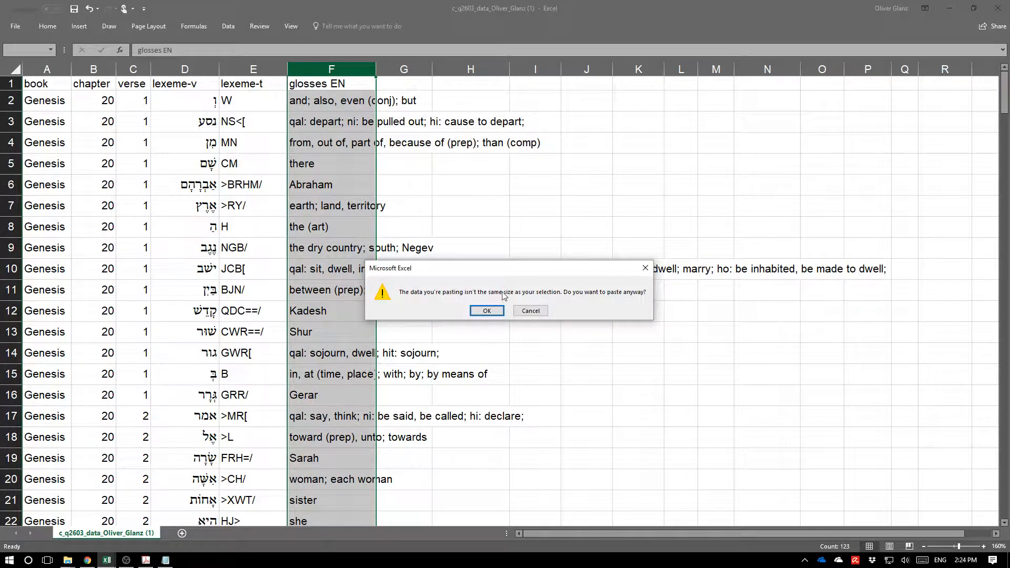
key("Return")
Inspect cell F2's contents to check it now holds plain text instead of a formula.
left_click(348, 164)
left_click(325, 105)
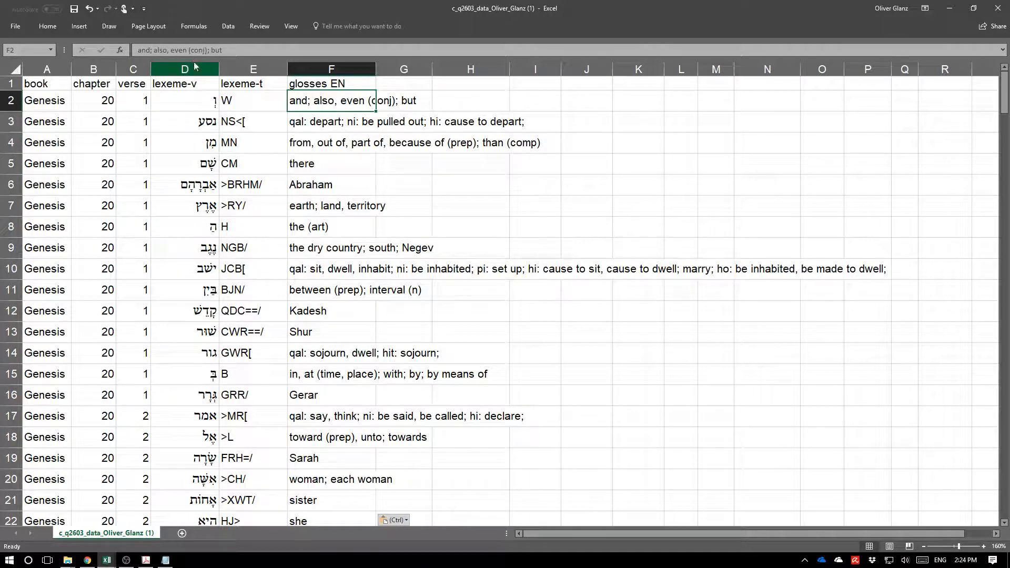
left_click_drag(194, 50, 153, 50)
left_click(281, 49)
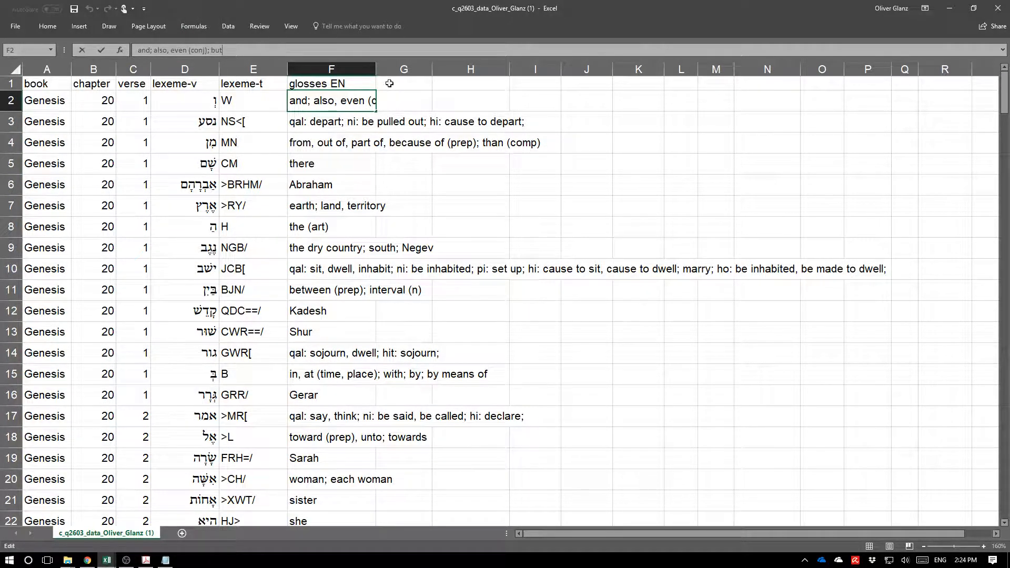
Delete the lexeme-t column and the book, chapter and verse columns from the worksheet.
left_click(255, 66)
right_click(256, 70)
left_click(282, 156)
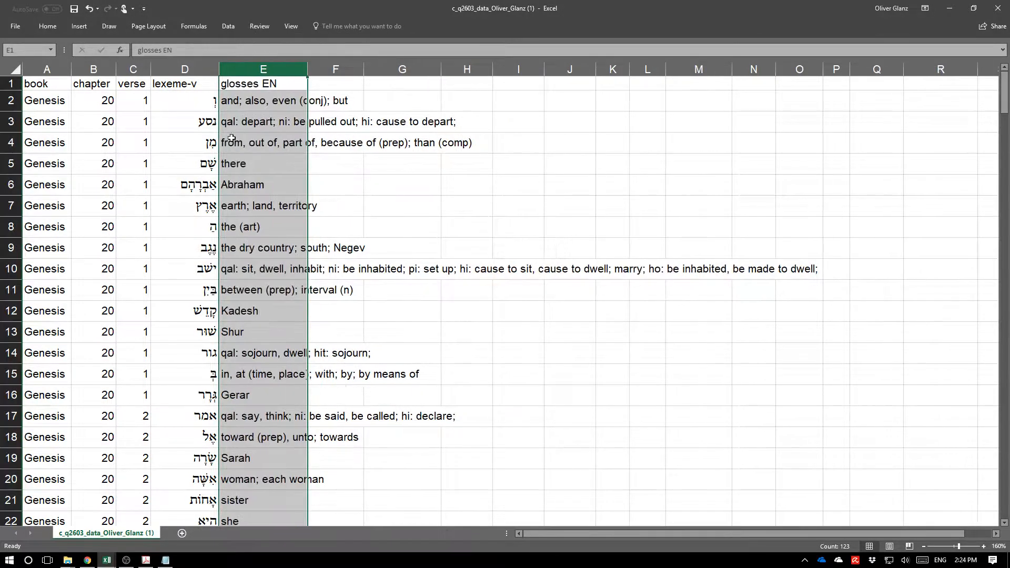
left_click_drag(55, 69, 120, 75)
right_click(142, 187)
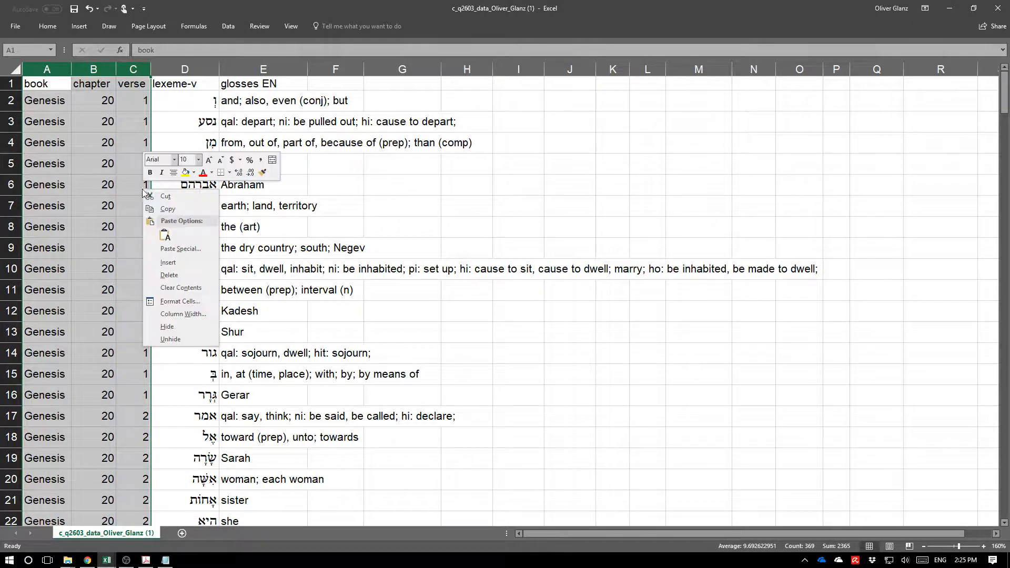
left_click(193, 275)
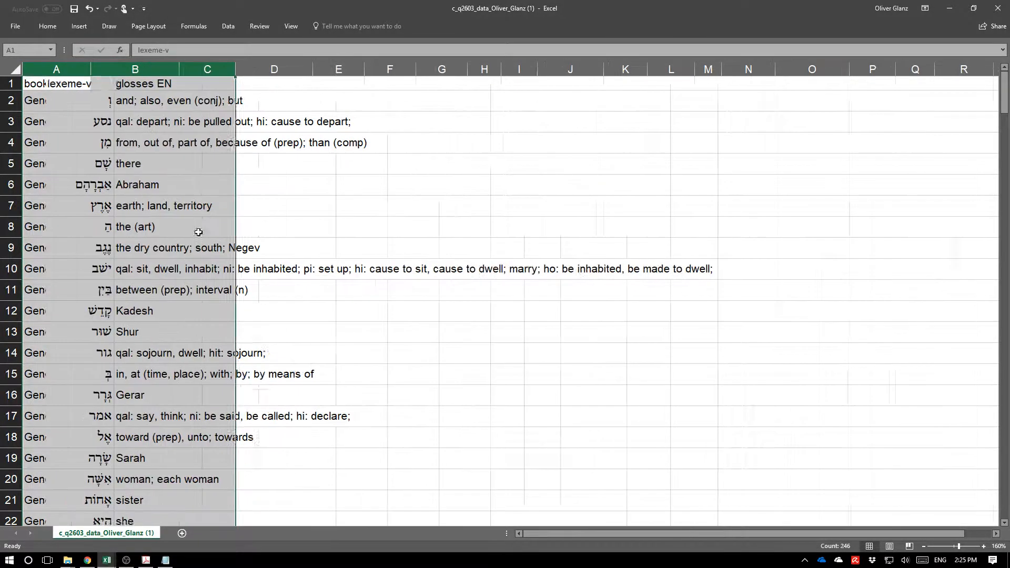
Add a new column header named week next to the glosses EN column.
left_click(208, 84)
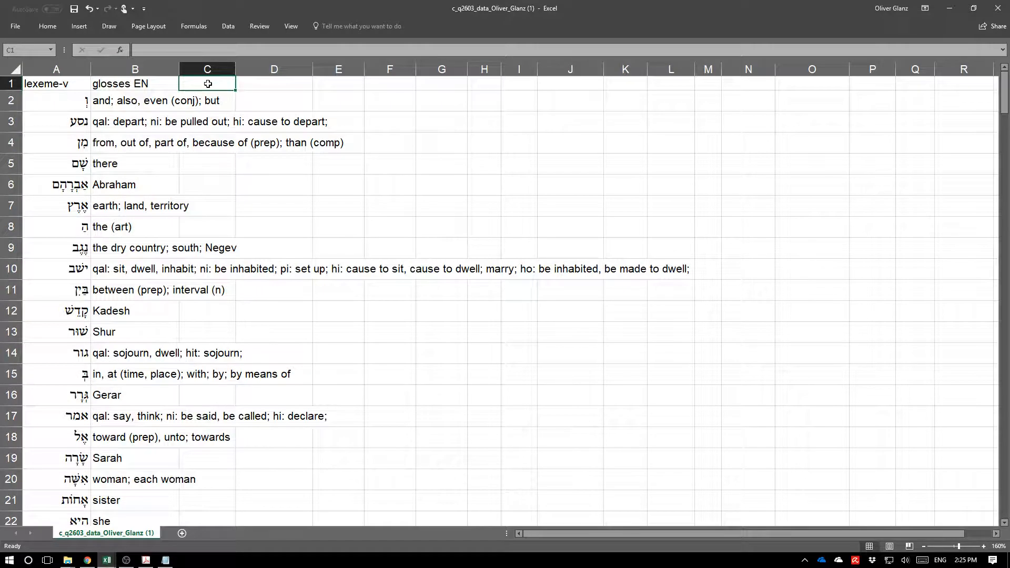
type("week")
key("Return")
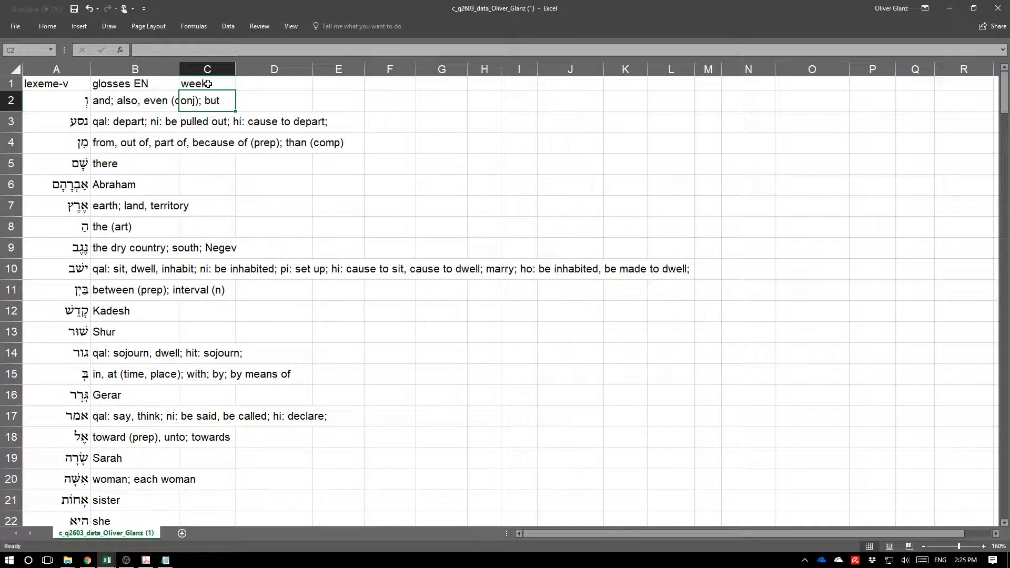
Mark rows 2 to 21 as week 1 by entering 1 and filling it down the week column.
type("1")
key("Return")
type("1")
key("Return")
type("1")
key("Return")
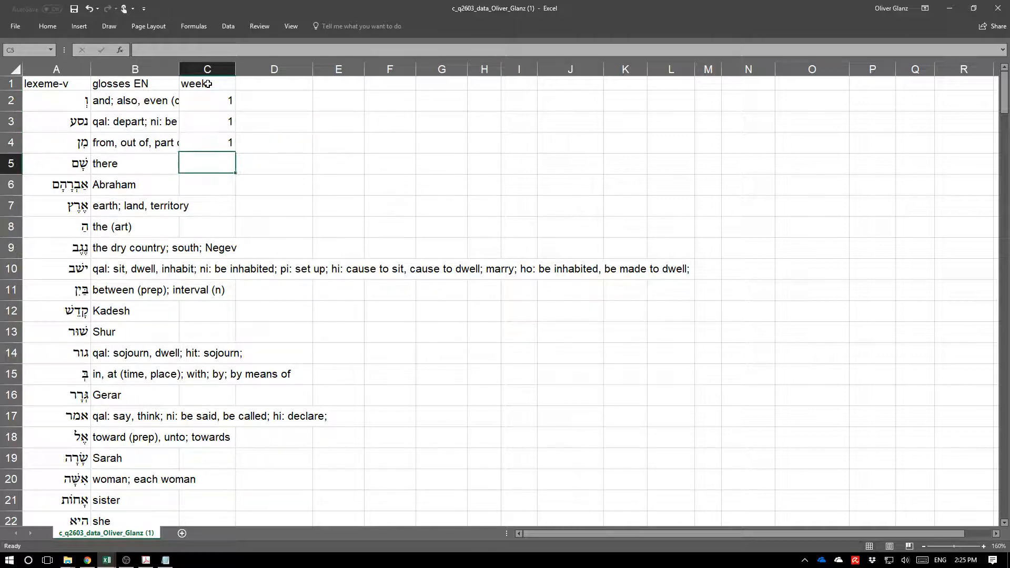
left_click_drag(220, 100, 232, 145)
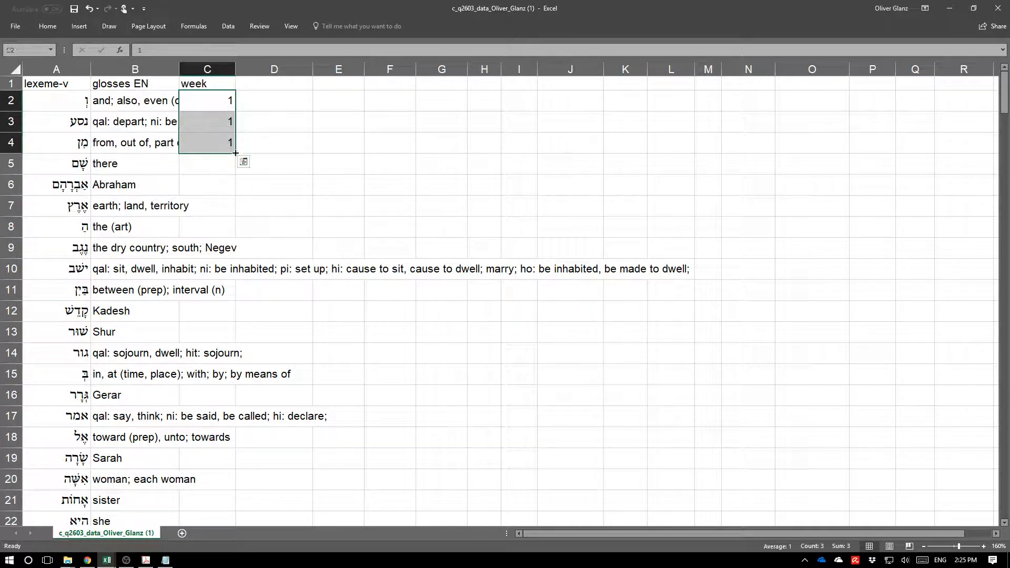
left_click_drag(222, 246, 219, 457)
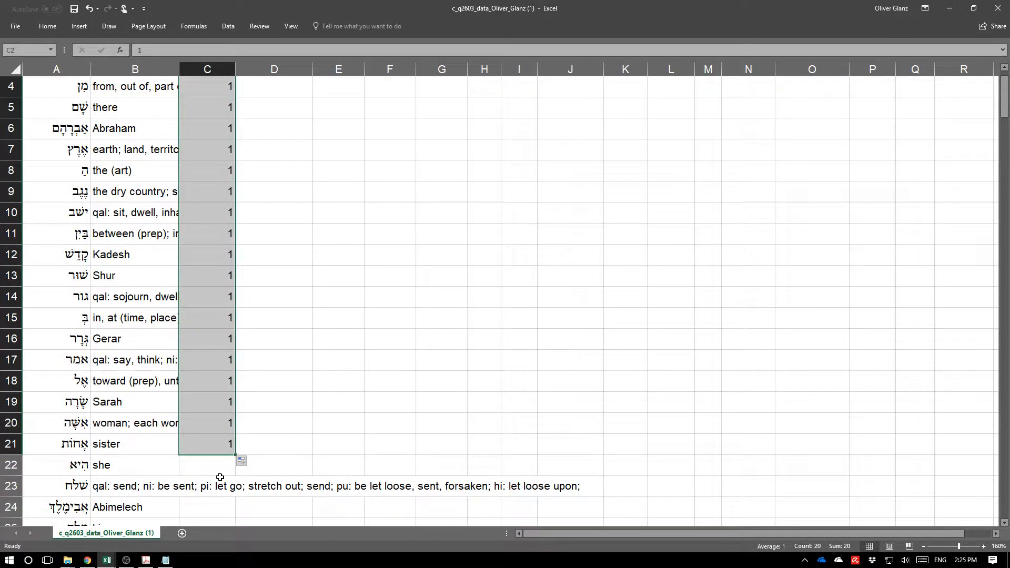
Mark rows 22 to 41 as week 2 by entering 2 and filling it down.
scroll(223, 452, "down", 1)
scroll(222, 451, "down", 2)
left_click(207, 279)
type("2")
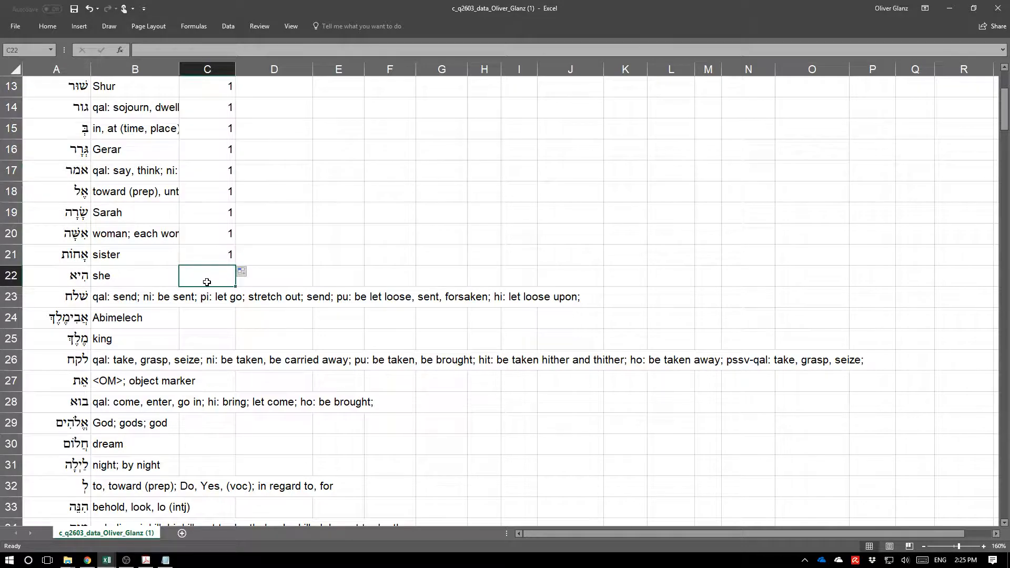
key("Return")
type("2")
key("Return")
left_click(207, 281)
mouse_move(235, 287)
left_mouse_down()
mouse_move(237, 526)
mouse_move(239, 312)
mouse_move(264, 49)
mouse_move(232, 216)
mouse_move(234, 284)
left_mouse_up()
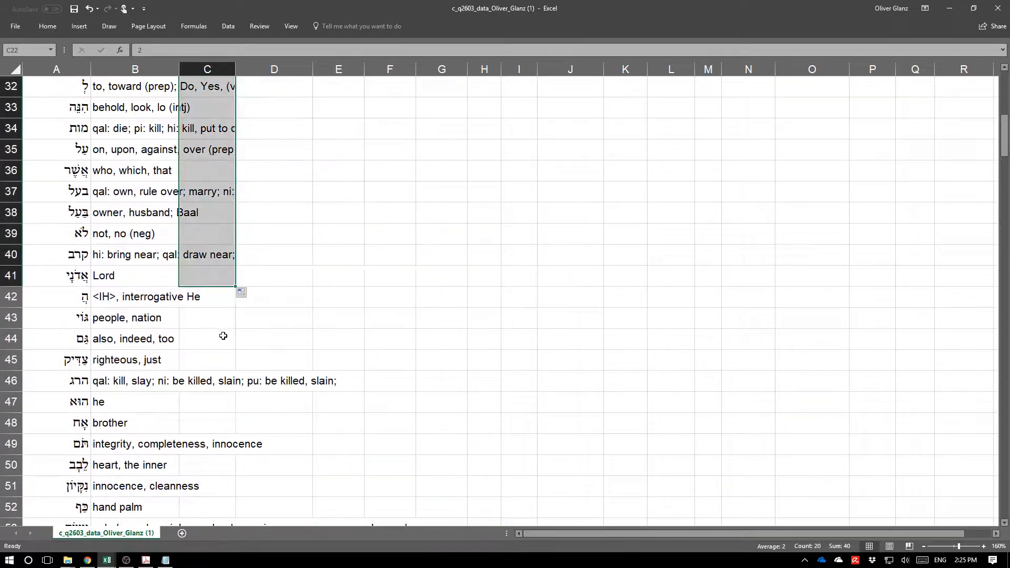
Enter week 3 for rows 42 and 43.
left_click(214, 296)
type("2")
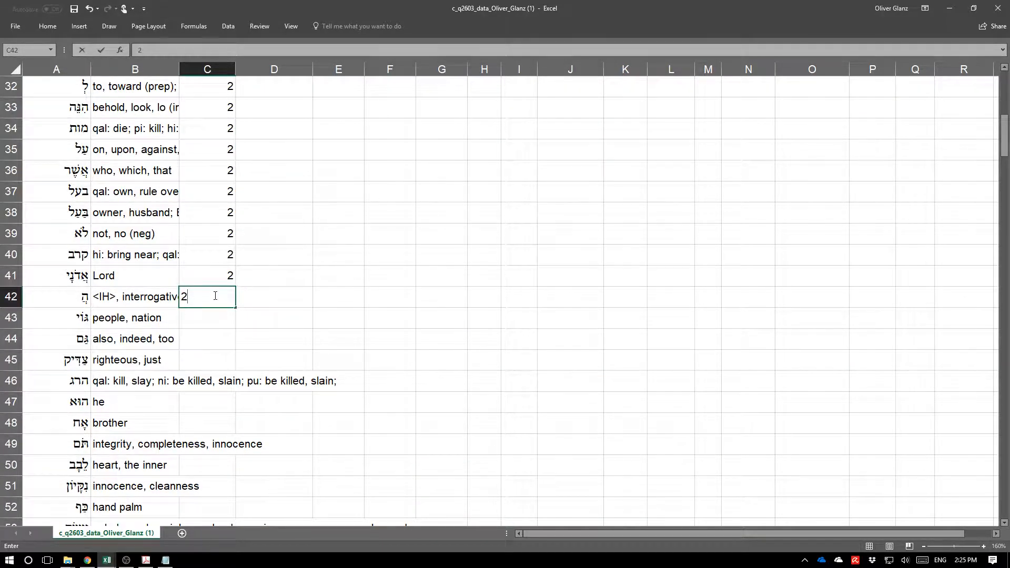
type("3")
key("Return")
type("3")
key("Return")
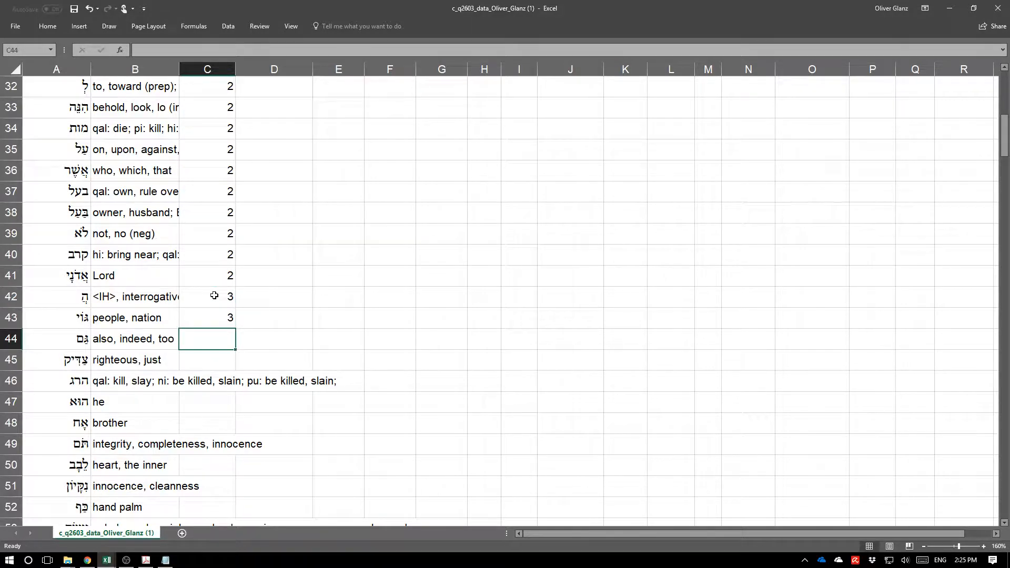
Launch Word and place the cursor in a new blank document.
scroll(214, 295, "up", 10)
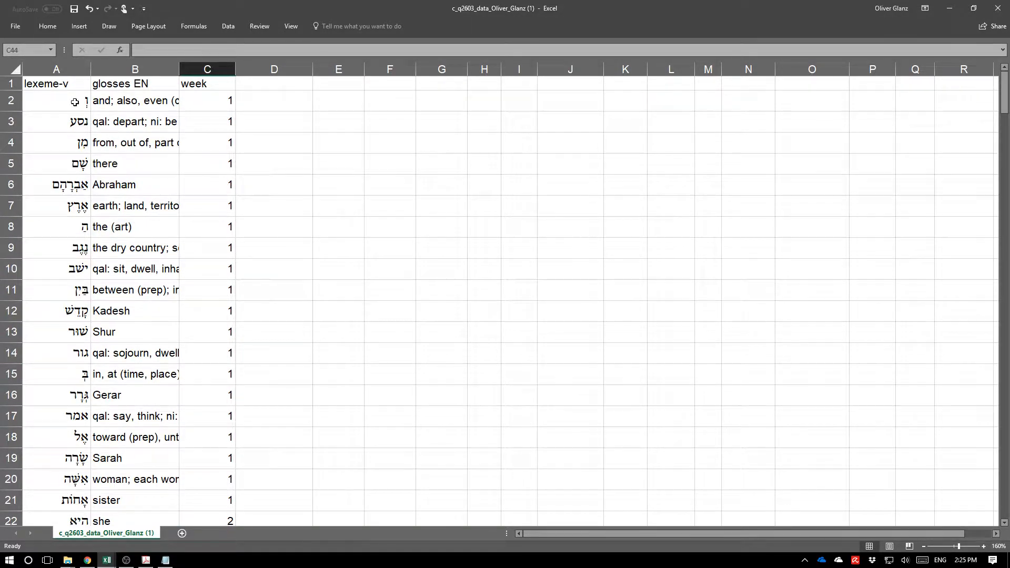
left_click_drag(75, 101, 120, 313)
key("super")
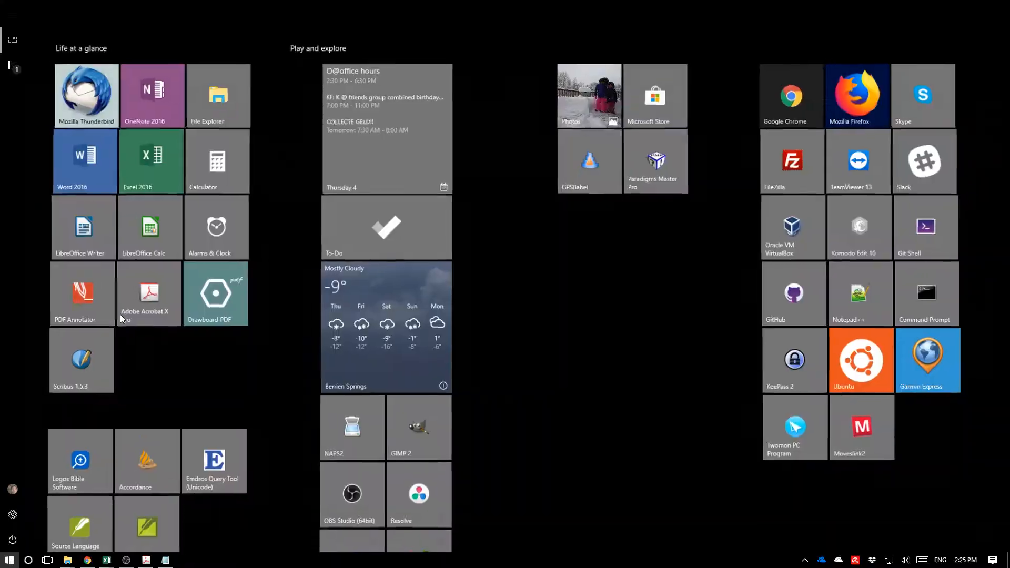
type("word")
key("Return")
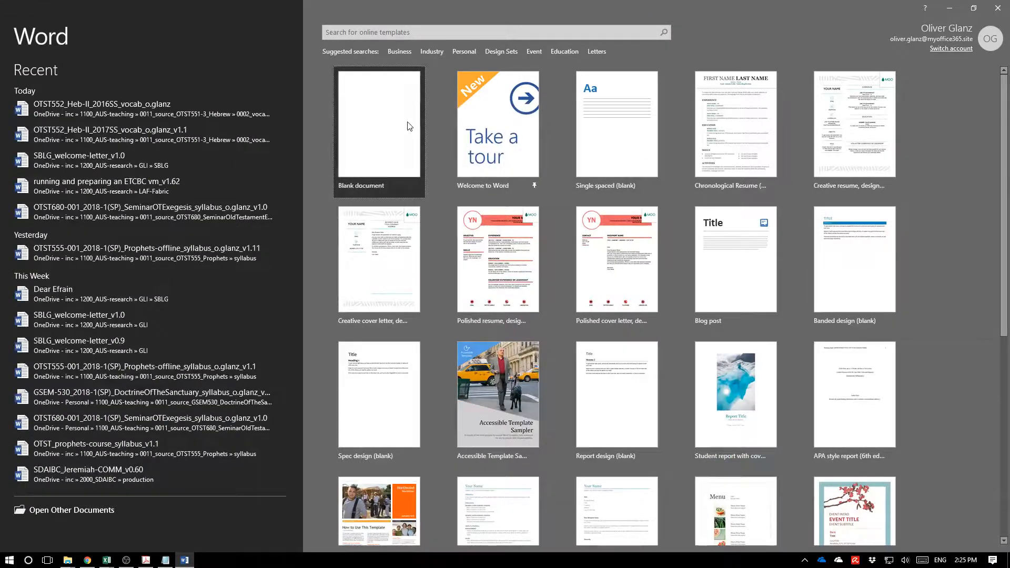
left_click(409, 122)
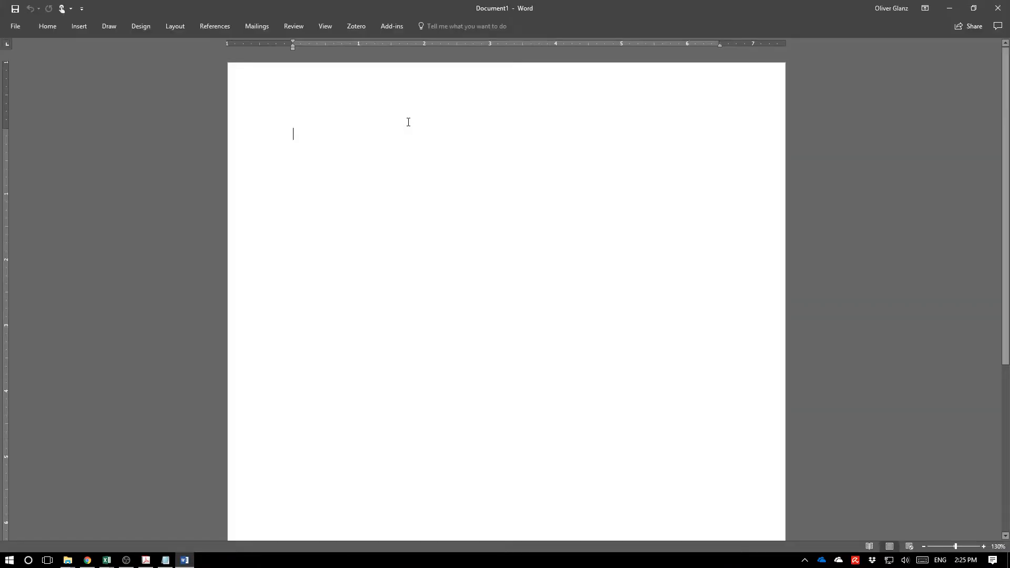
Copy the week 1 Hebrew lexemes and glosses (rows 2–21) and paste them into the Word document.
key("alt+Tab")
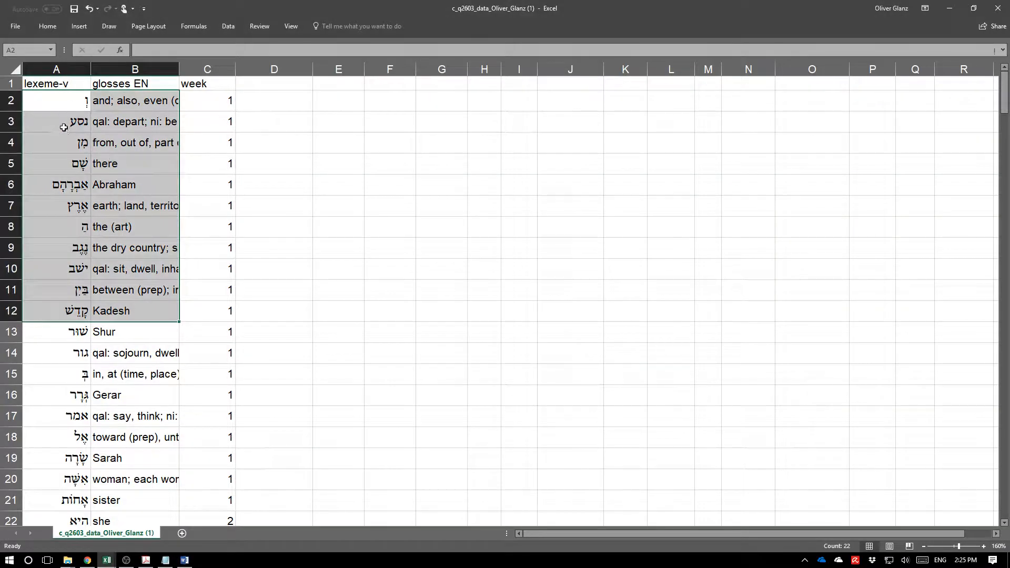
left_click_drag(63, 101, 130, 496)
key("ctrl+c")
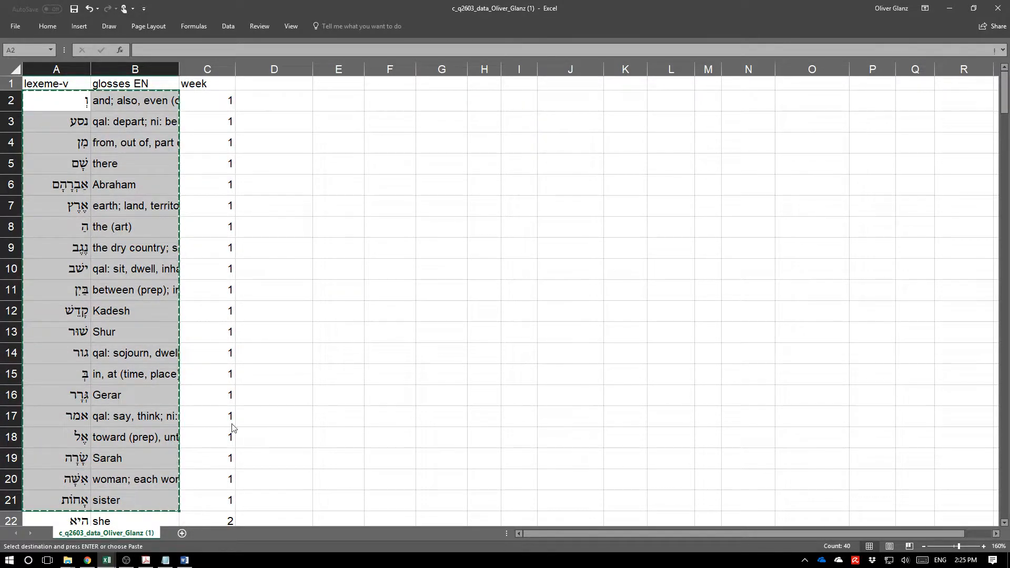
key("alt+Tab")
key("ctrl+v")
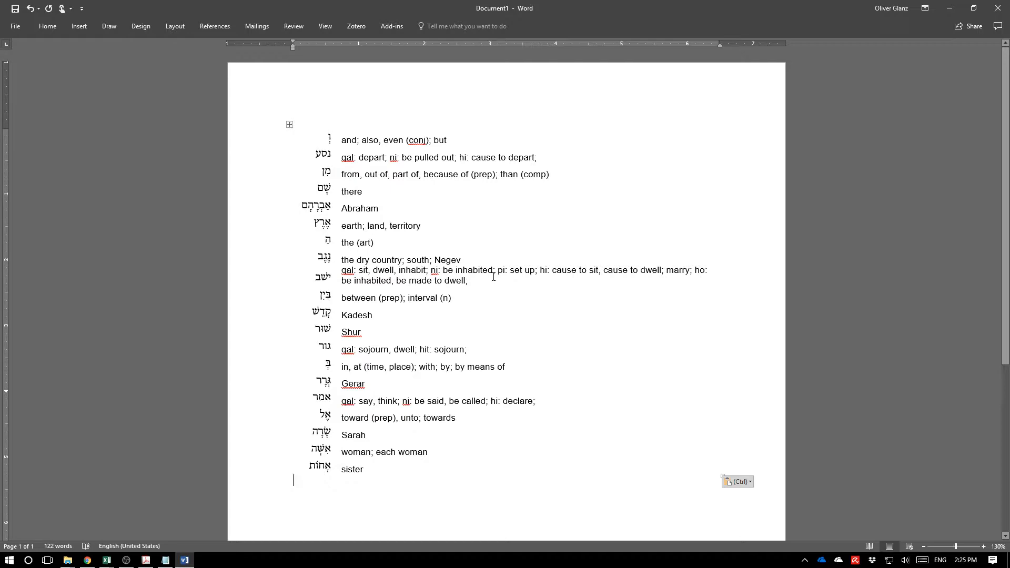
Switch to the vocabulary PDF to examine its list layout.
left_click(146, 560)
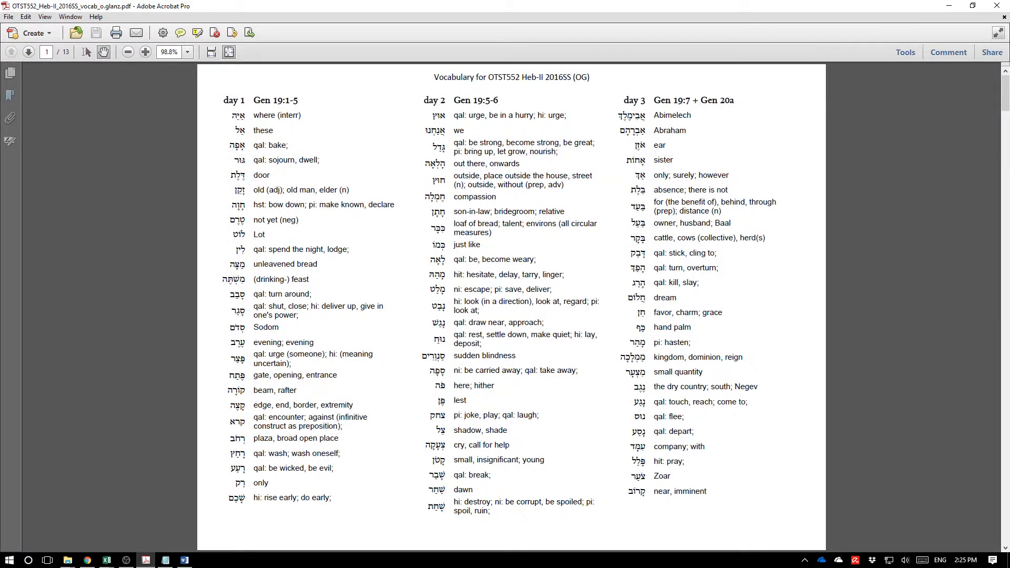
key("alt+Tab")
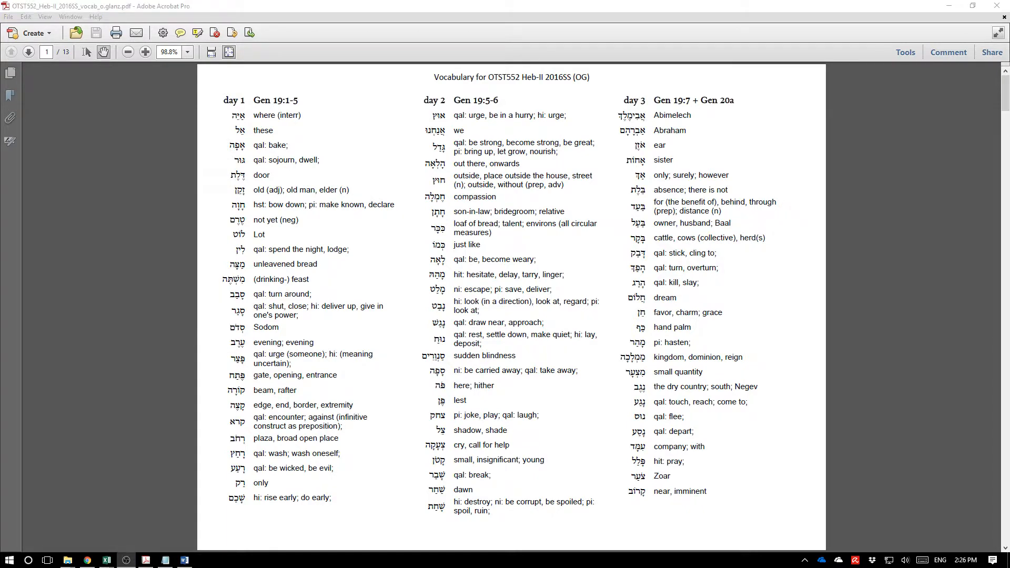